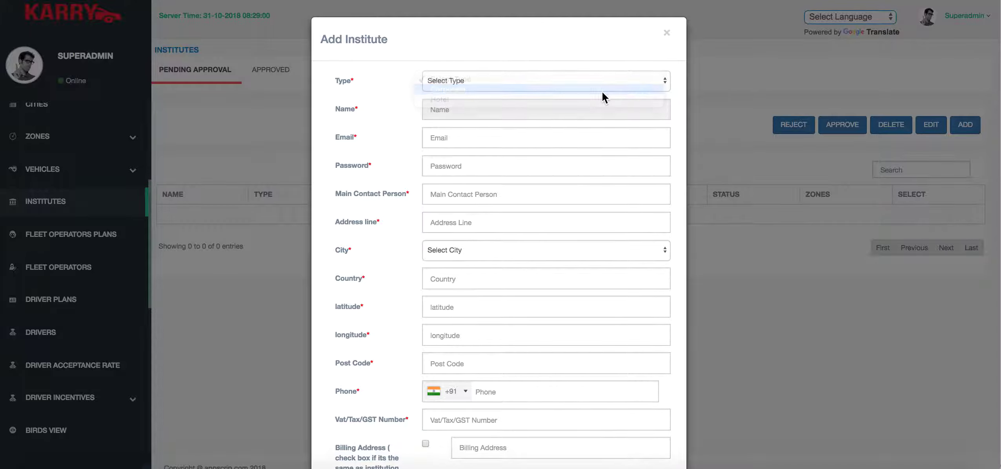
Enter institute name Sanket, its e-mail and password, the main contact person, and the address start.
{"action": "left_click", "coordinate": [576, 110]}
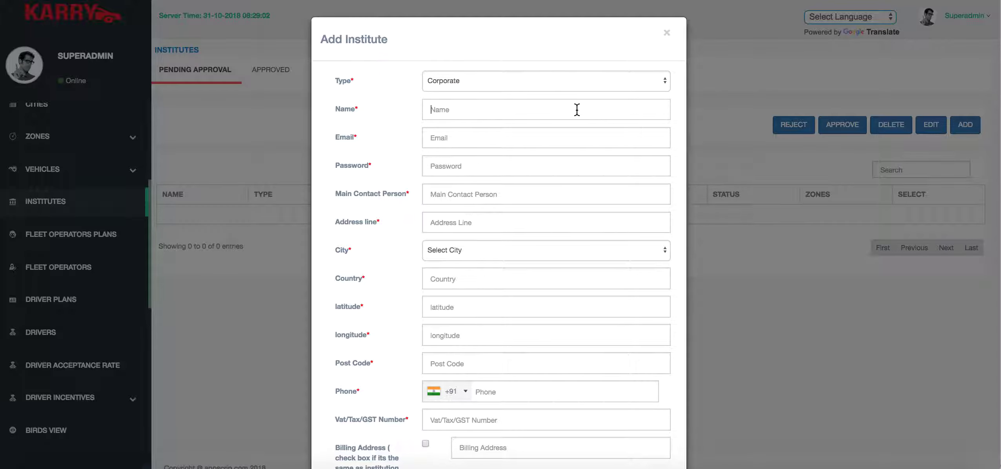
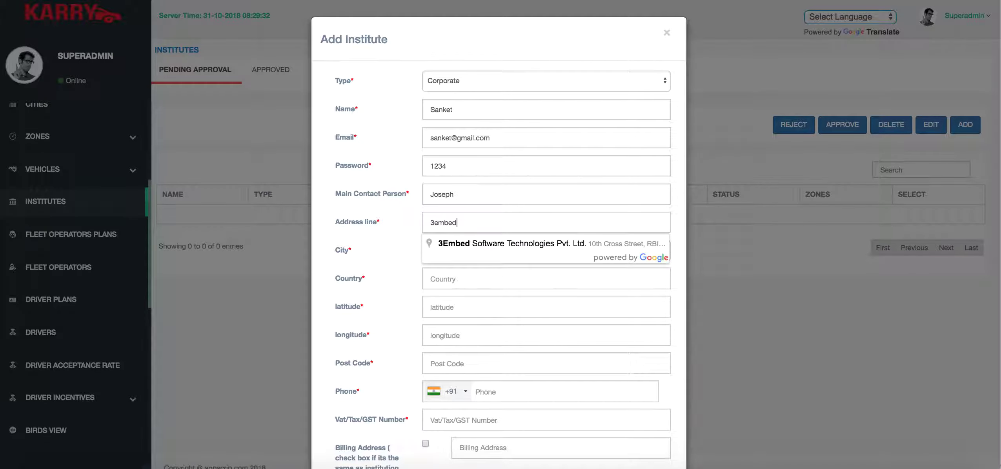
Fill the address from the suggested place and choose Bengaluru as the city.
{"action": "left_click", "coordinate": [485, 246]}
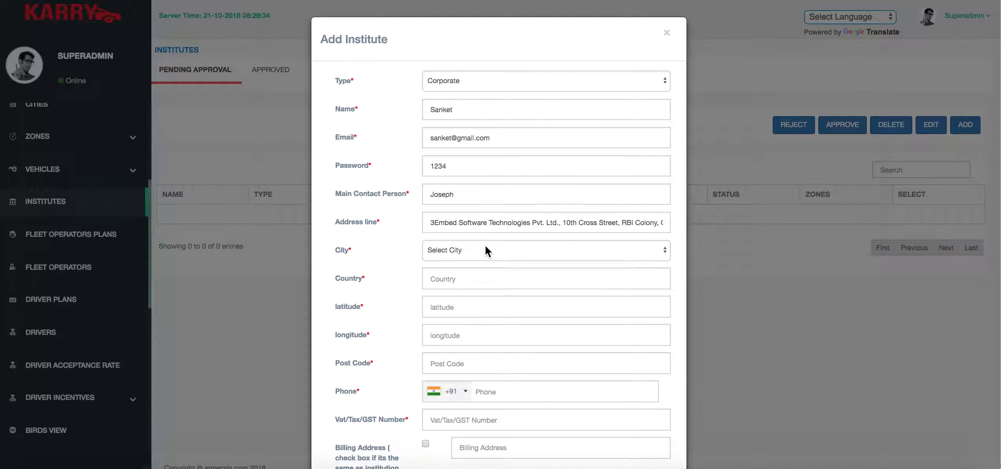
{"action": "left_click", "coordinate": [481, 252]}
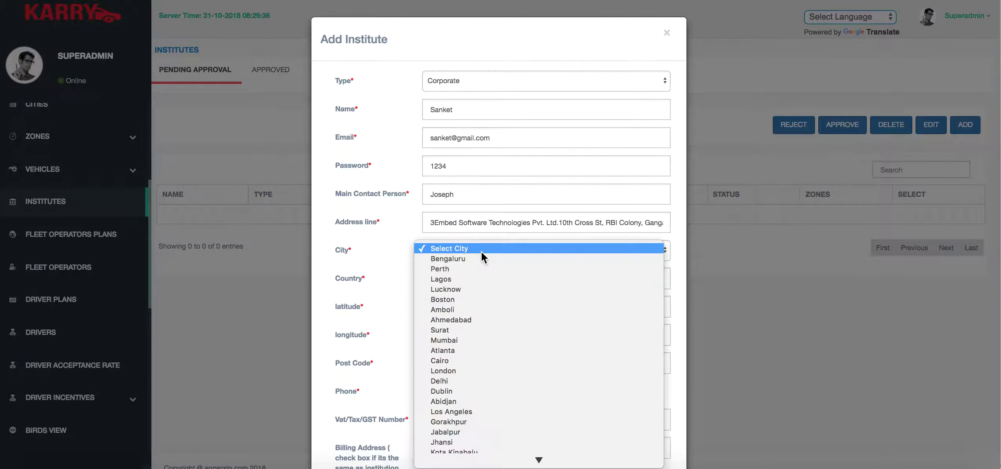
{"action": "left_click", "coordinate": [481, 256]}
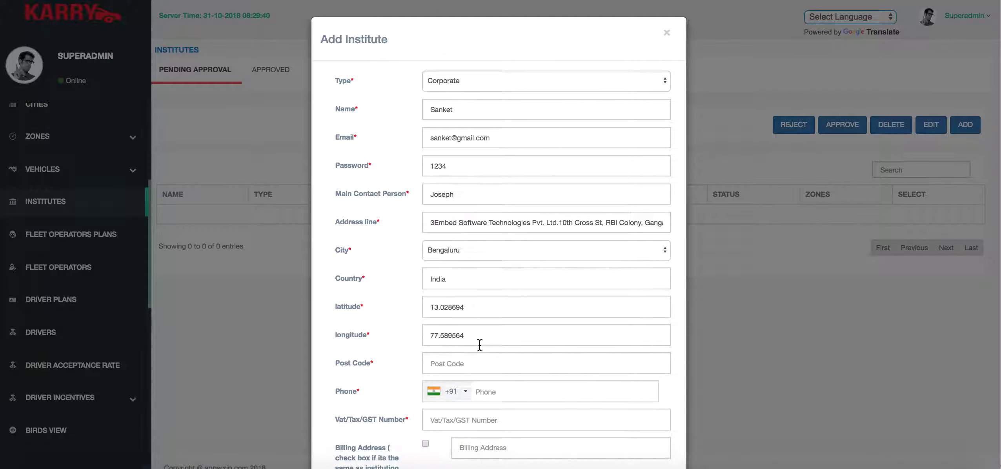
{"action": "scroll", "coordinate": [471, 380], "scroll_direction": "down", "scroll_amount": 1}
{"action": "scroll", "coordinate": [472, 381], "scroll_direction": "down", "scroll_amount": 3}
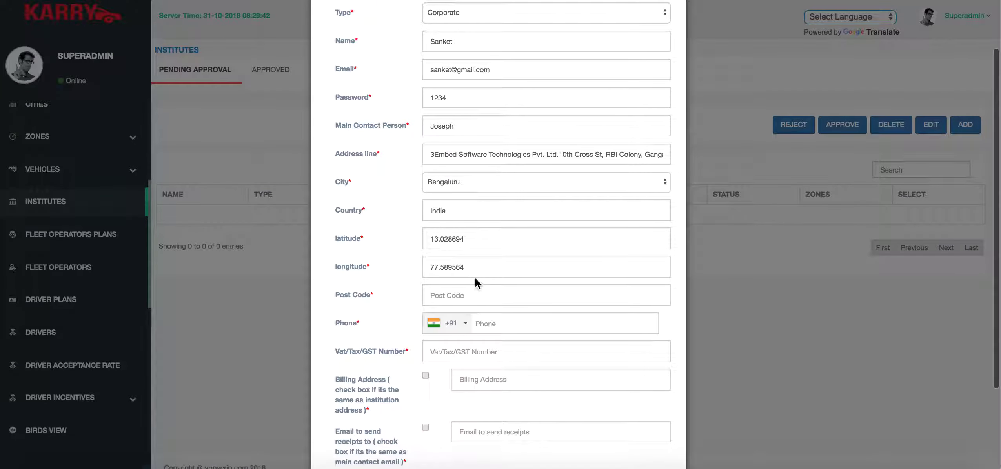
Enter the institute's post code, phone number and VAT/GST number.
{"action": "left_click", "coordinate": [473, 301]}
{"action": "type", "text": "56"}
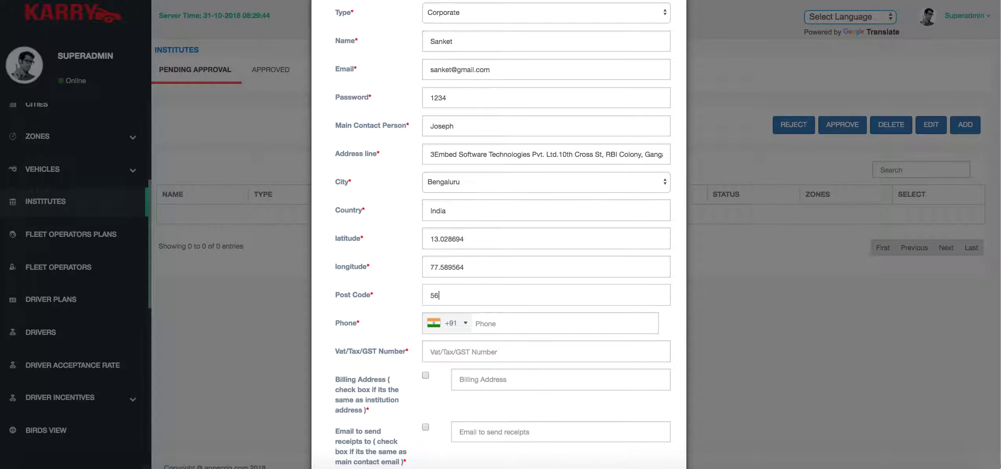
{"action": "type", "text": "0024"}
{"action": "left_click", "coordinate": [529, 323]}
{"action": "left_click", "coordinate": [507, 355]}
{"action": "type", "text": "9595959595"}
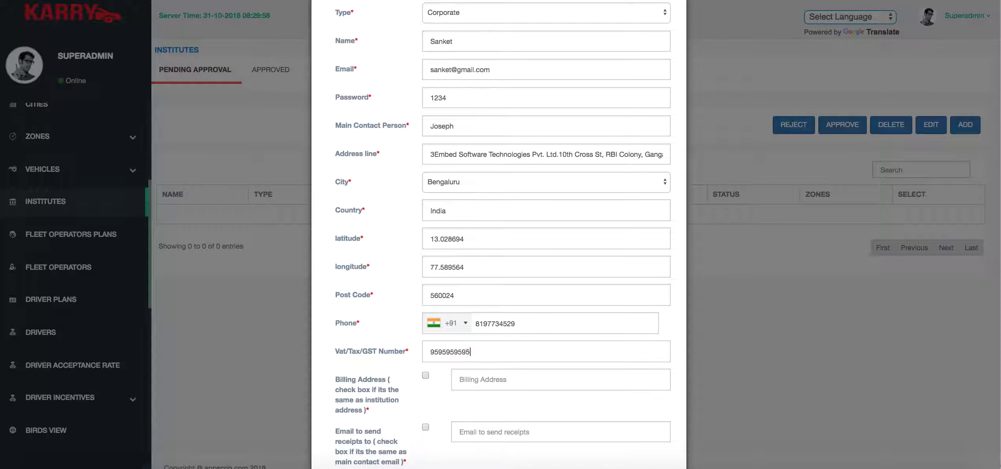
{"action": "scroll", "coordinate": [506, 357], "scroll_direction": "down", "scroll_amount": 3}
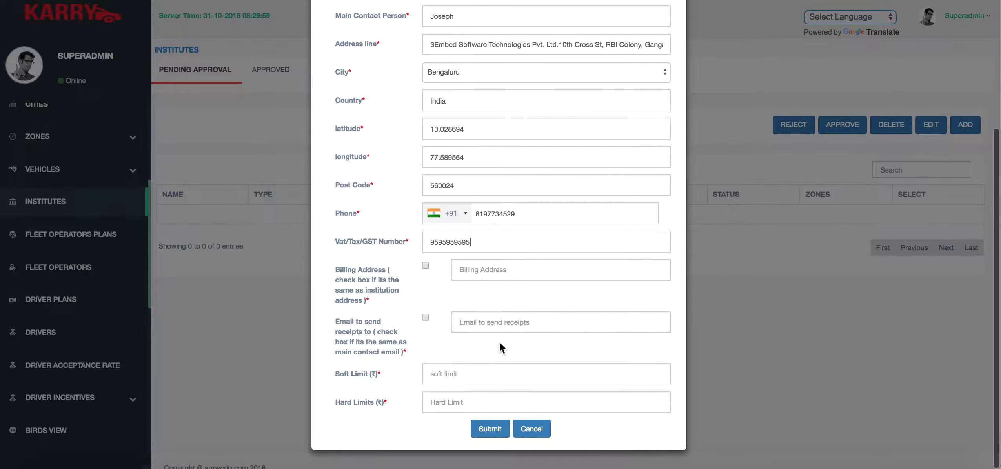
Reuse the address for billing, set soft limit 10000 and hard limit 20000, send receipts to the contact e-mail, and submit.
{"action": "left_click", "coordinate": [426, 266]}
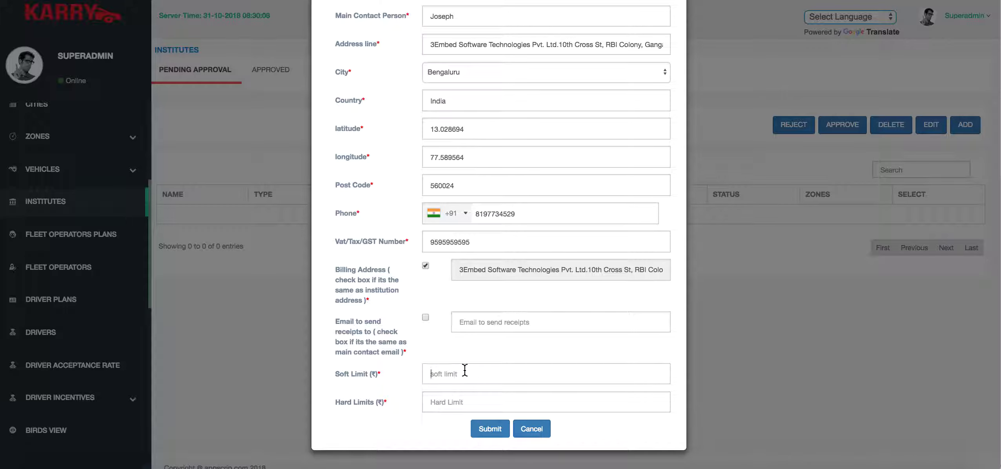
{"action": "type", "text": "10000"}
{"action": "left_click", "coordinate": [465, 400]}
{"action": "type", "text": "20000"}
{"action": "left_click", "coordinate": [427, 317]}
{"action": "left_click", "coordinate": [496, 431]}
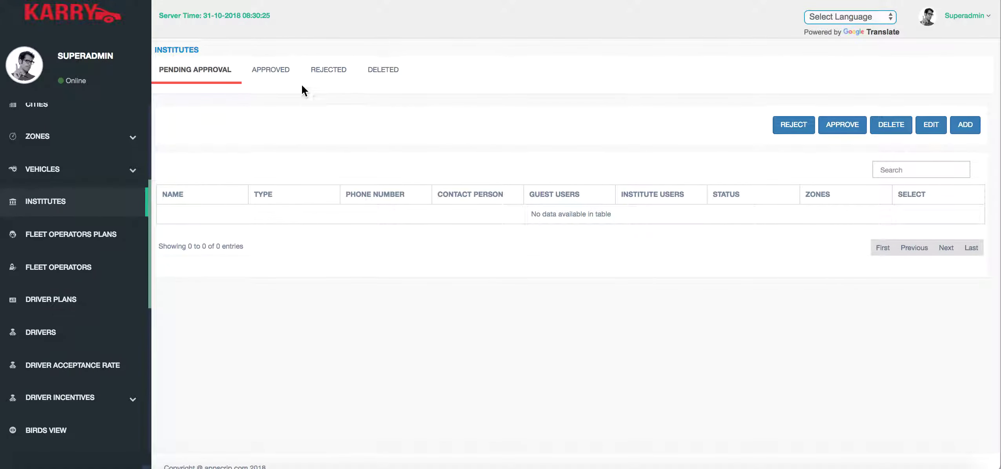
From the Approved institutes, open Sanket's institute users and start a new user with ADD.
{"action": "left_click", "coordinate": [272, 72]}
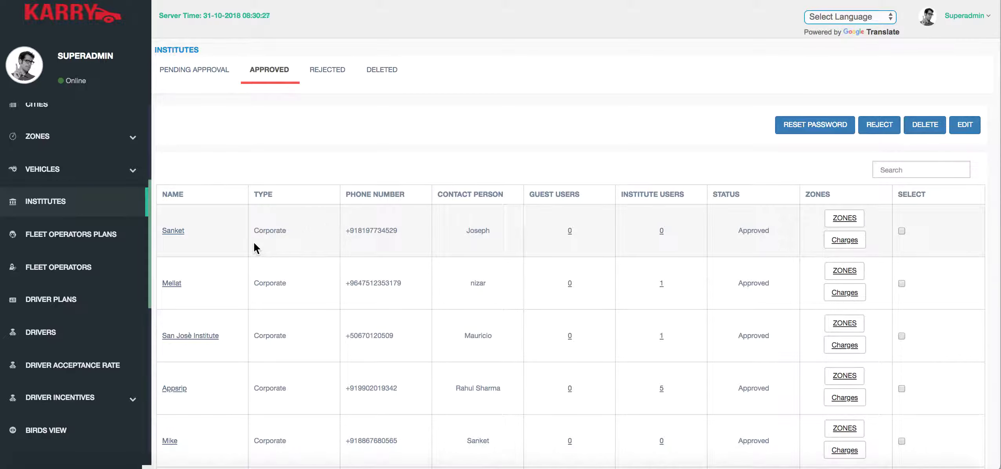
{"action": "left_click_drag", "start_coordinate": [205, 227], "coordinate": [752, 227]}
{"action": "left_click", "coordinate": [753, 227]}
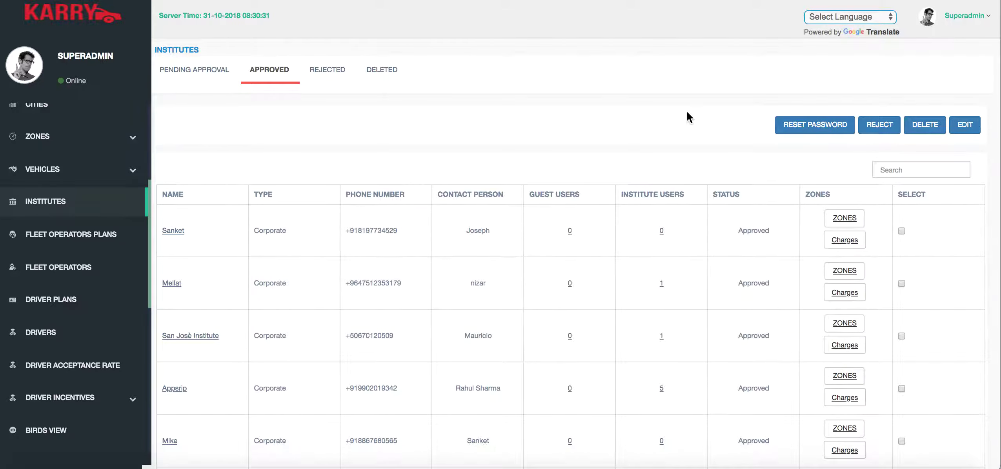
{"action": "left_click", "coordinate": [666, 232]}
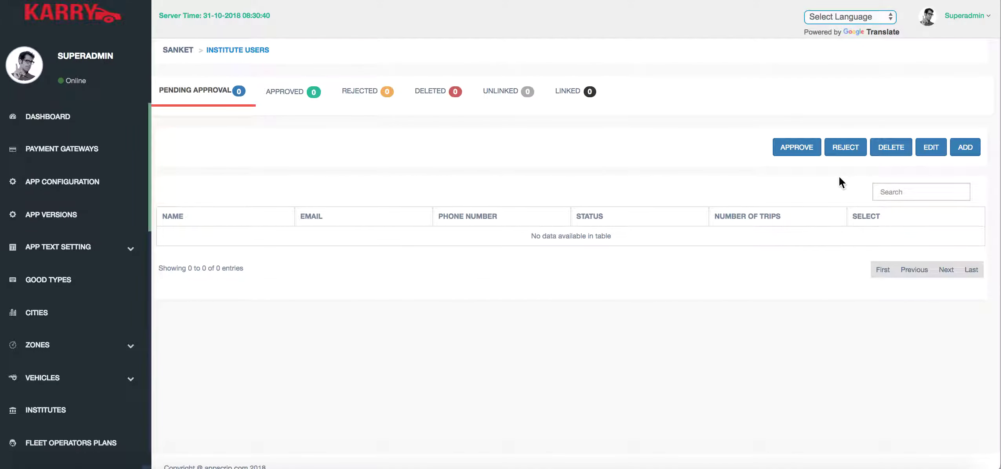
{"action": "left_click", "coordinate": [966, 148]}
{"action": "left_click", "coordinate": [495, 85]}
Enter the new user's first name, last name and e-mail address.
{"action": "left_click", "coordinate": [514, 117]}
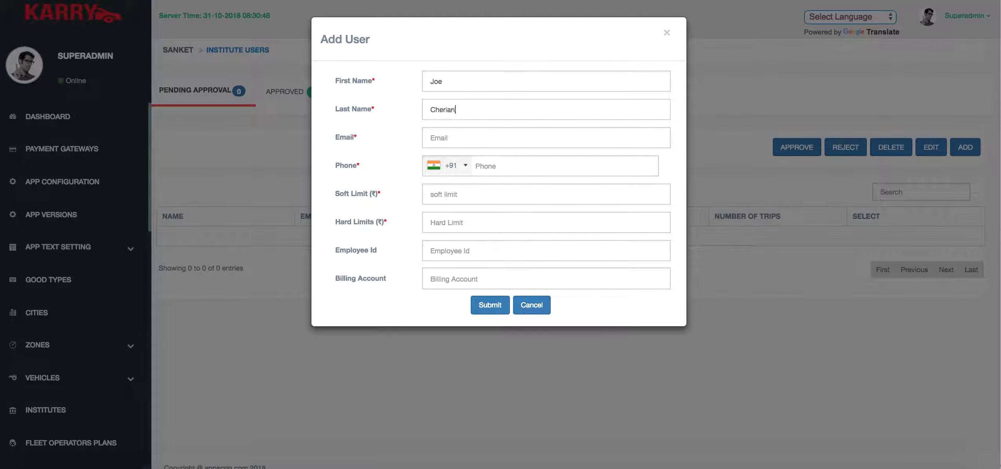
Type a partial phone number, clear it, and cancel the new-user form.
{"action": "left_click", "coordinate": [530, 165]}
{"action": "type", "text": "819"}
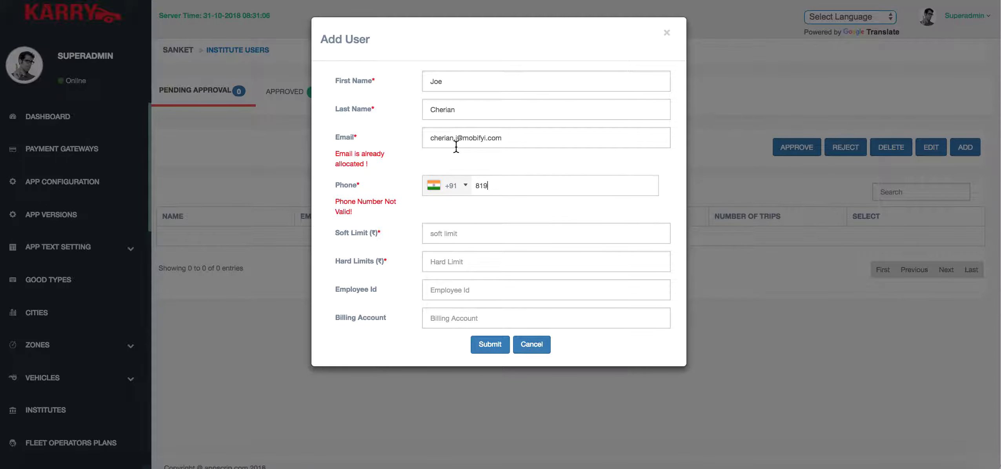
{"action": "left_click_drag", "start_coordinate": [495, 185], "coordinate": [459, 191]}
{"action": "key", "text": "BackSpace"}
{"action": "left_click", "coordinate": [532, 347]}
Reopen the new-user form, enter the first name, and replace the e-mail with a different address.
{"action": "left_click", "coordinate": [965, 148]}
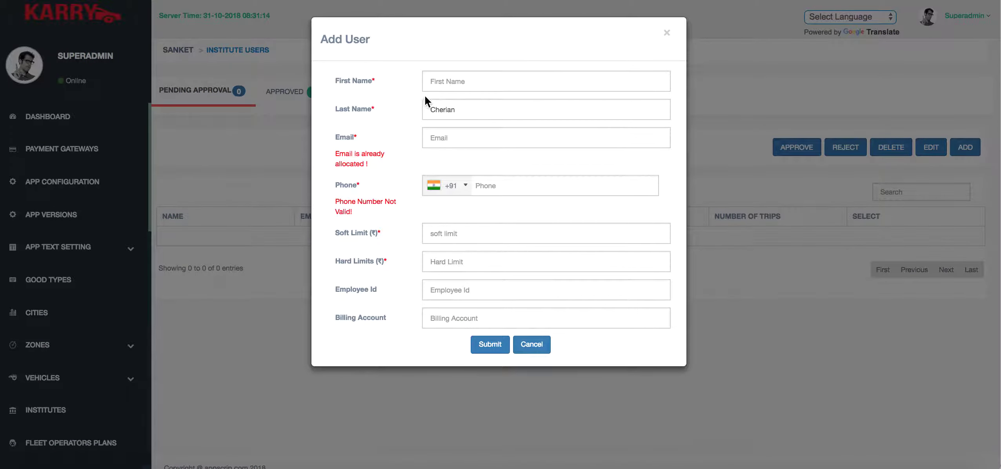
{"action": "type", "text": "Joe"}
{"action": "left_click", "coordinate": [482, 139]}
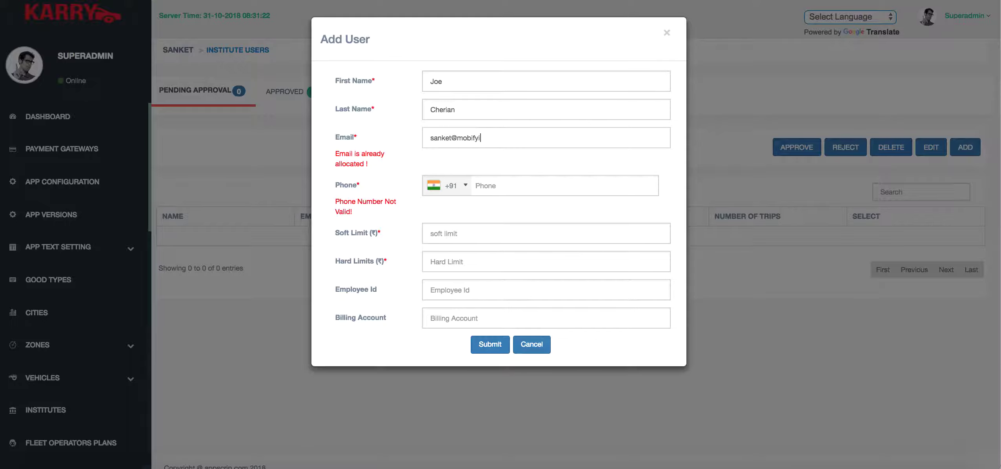
{"action": "left_click_drag", "start_coordinate": [496, 136], "coordinate": [357, 138]}
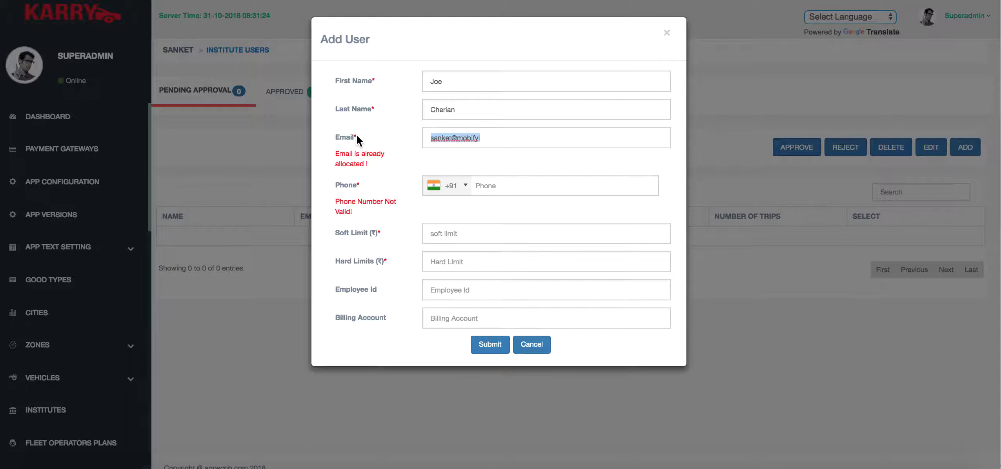
Enter the user's phone number, soft limit 1000 and hard limit 10000.
{"action": "left_click", "coordinate": [502, 187]}
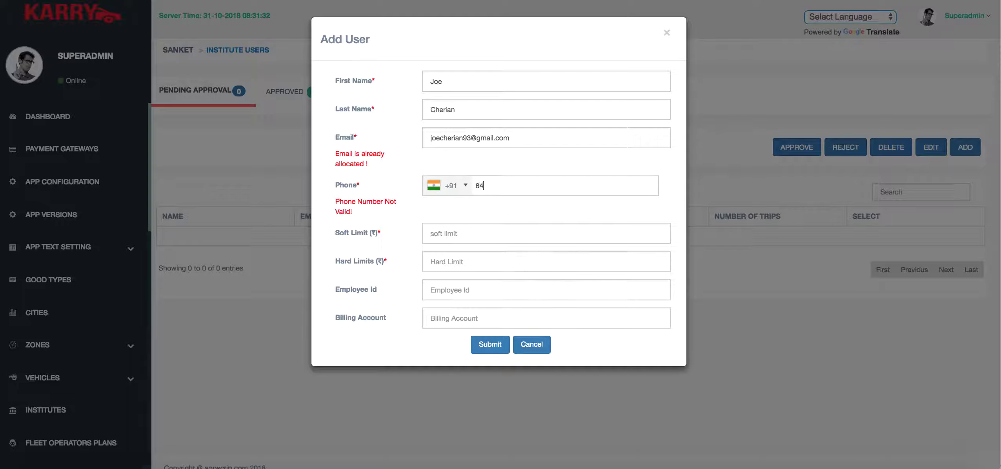
{"action": "left_click", "coordinate": [493, 236]}
{"action": "type", "text": "1000"}
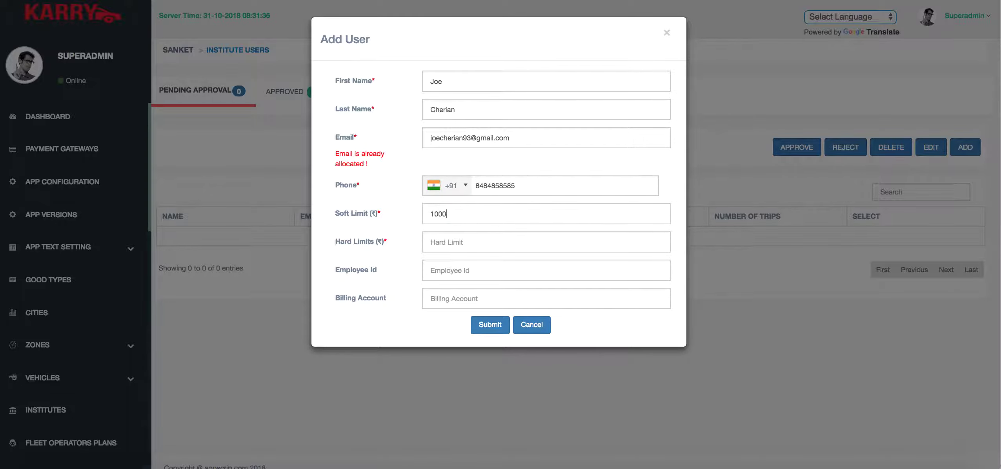
{"action": "type", "text": "10000"}
Submit the new user and view Sanket's Approved institute users list.
{"action": "left_click", "coordinate": [495, 326]}
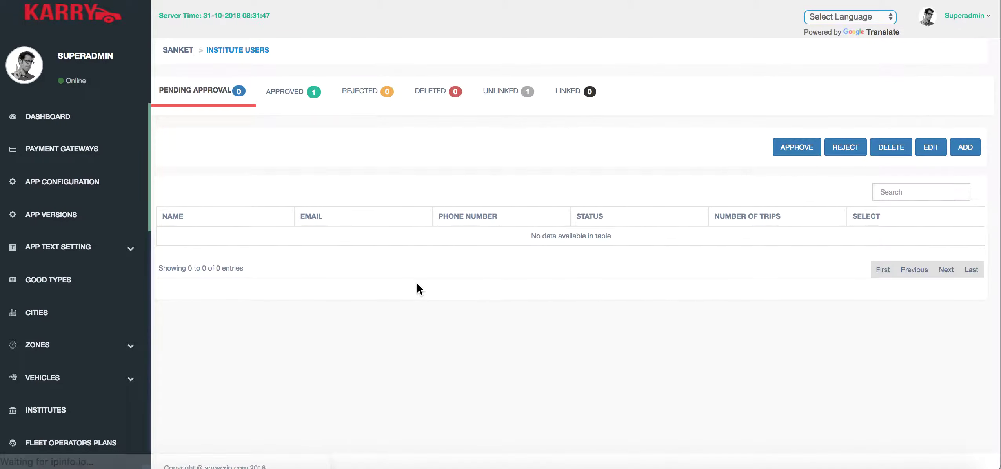
{"action": "left_click", "coordinate": [301, 93]}
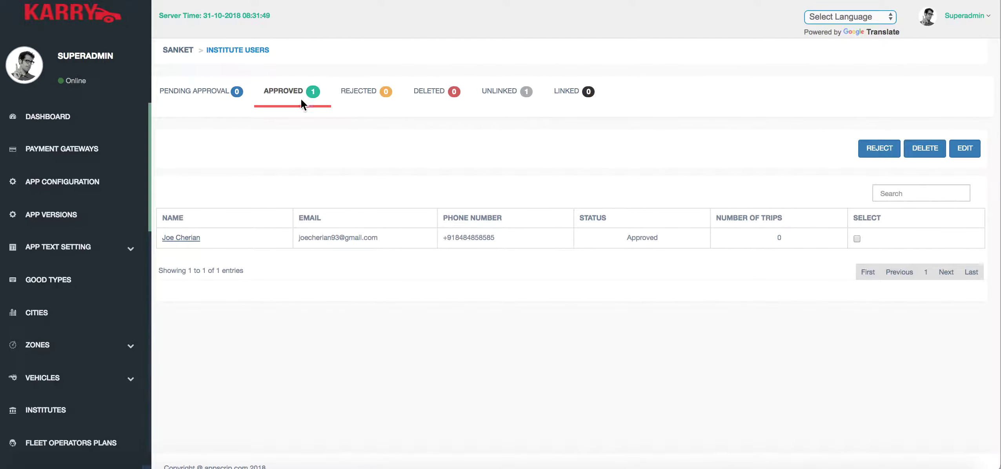
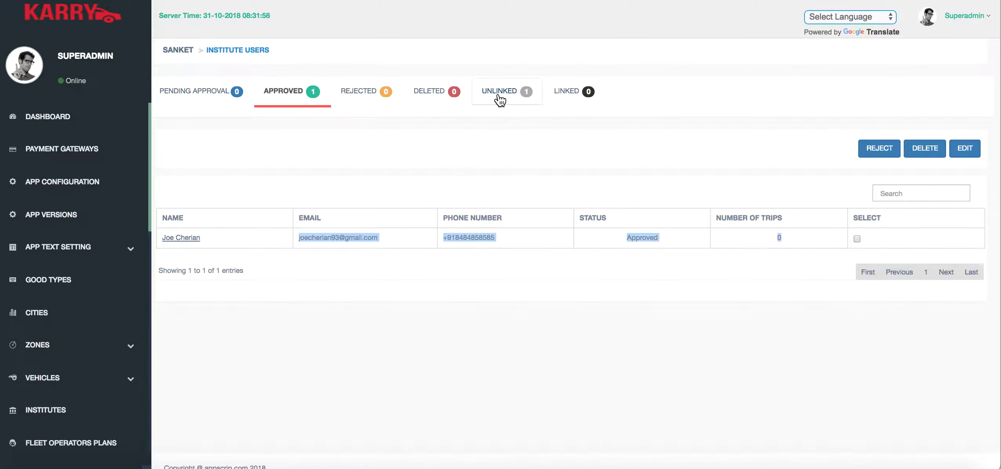
{"action": "key", "text": "super+Tab"}
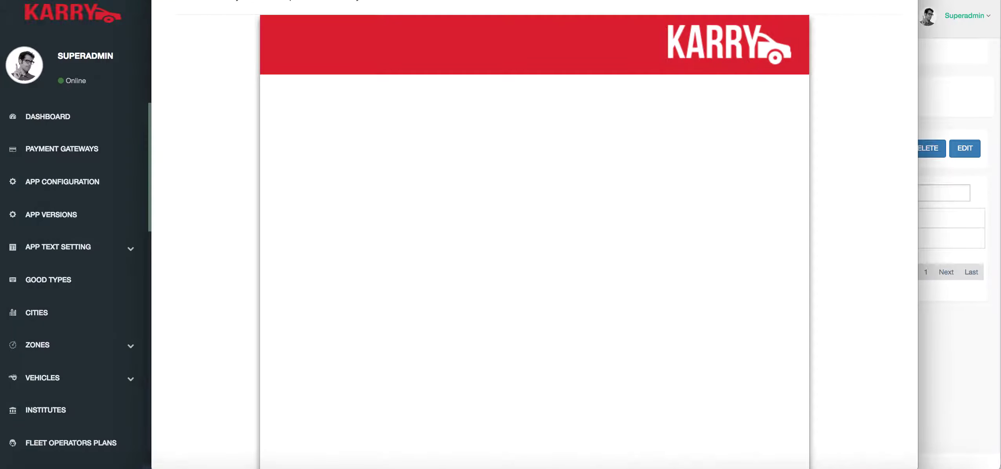
{"action": "left_click_drag", "start_coordinate": [355, 149], "coordinate": [553, 150]}
{"action": "left_click", "coordinate": [358, 162]}
{"action": "scroll", "coordinate": [359, 164], "scroll_direction": "down", "scroll_amount": 3}
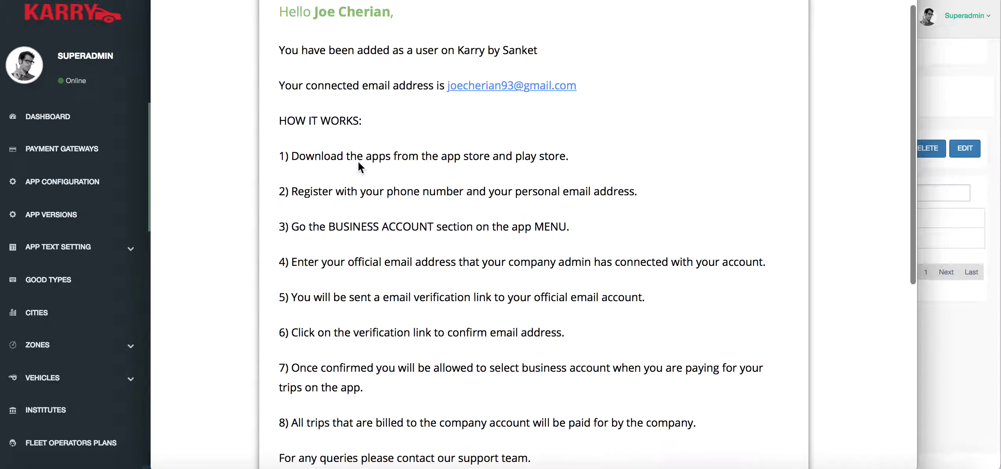
{"action": "left_click_drag", "start_coordinate": [275, 117], "coordinate": [343, 241]}
{"action": "left_click", "coordinate": [342, 241]}
{"action": "scroll", "coordinate": [294, 180], "scroll_direction": "down", "scroll_amount": 4}
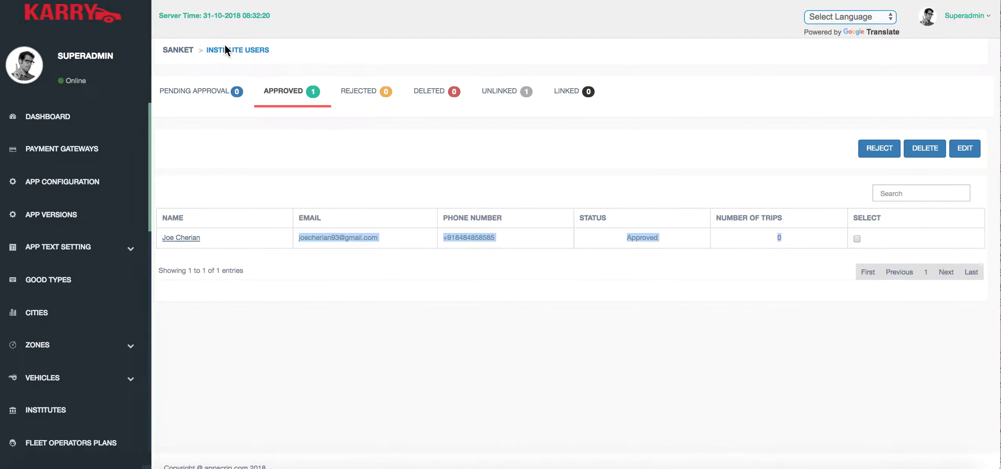
Switch to the UNLINKED tab to list the approved user awaiting linking, then right-click the Customers link.
{"action": "scroll", "coordinate": [90, 279], "scroll_direction": "down", "scroll_amount": 1}
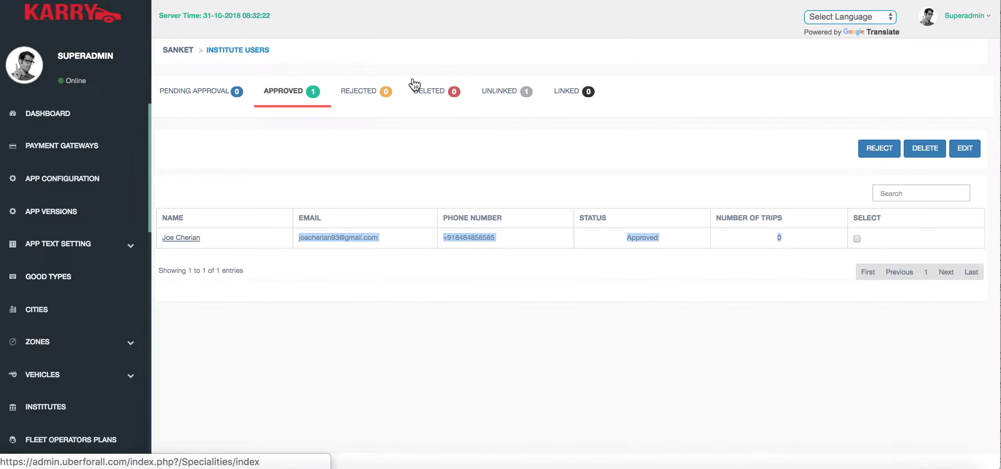
{"action": "left_click", "coordinate": [498, 91]}
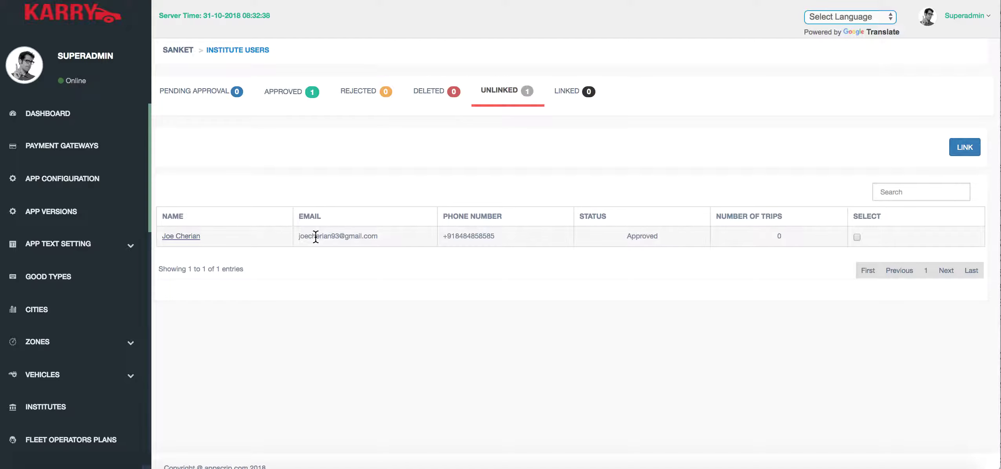
{"action": "scroll", "coordinate": [64, 326], "scroll_direction": "down", "scroll_amount": 4}
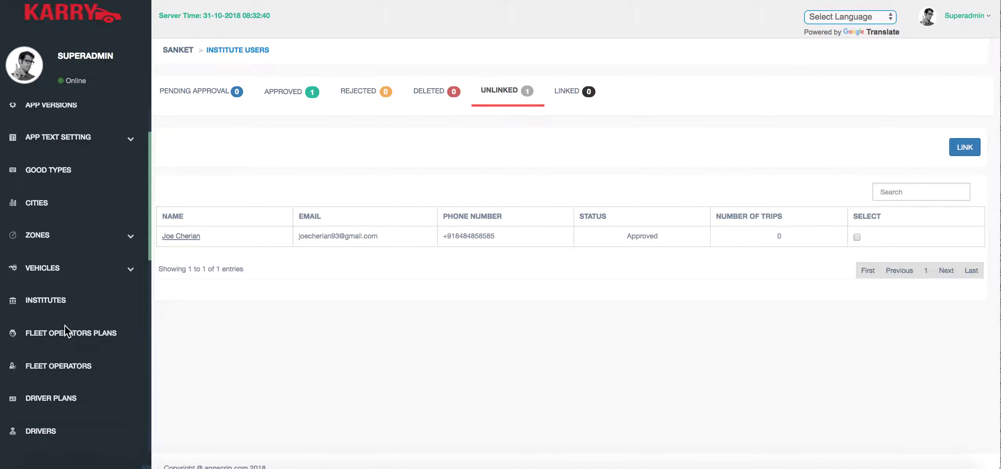
{"action": "scroll", "coordinate": [65, 325], "scroll_direction": "down", "scroll_amount": 4}
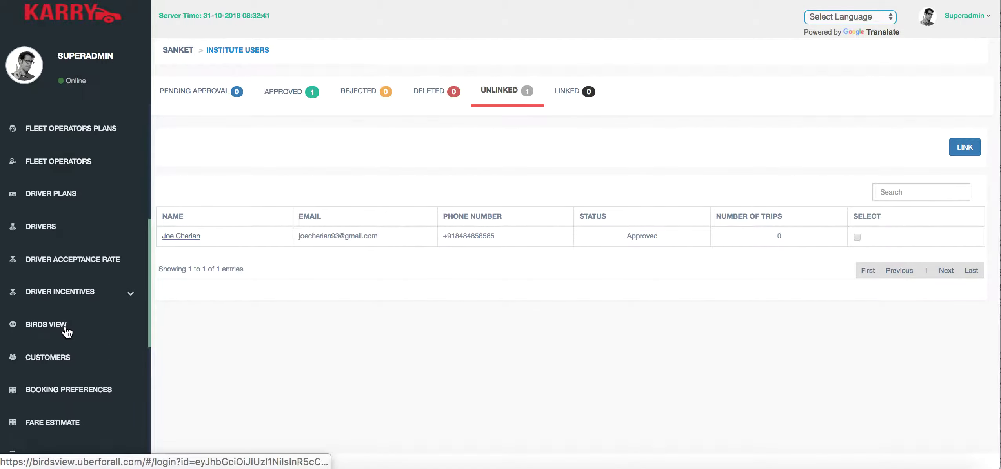
{"action": "right_click", "coordinate": [46, 358]}
Open Customers in a new tab, search for the customer by name, and copy their Customer Id.
{"action": "left_click", "coordinate": [165, 235]}
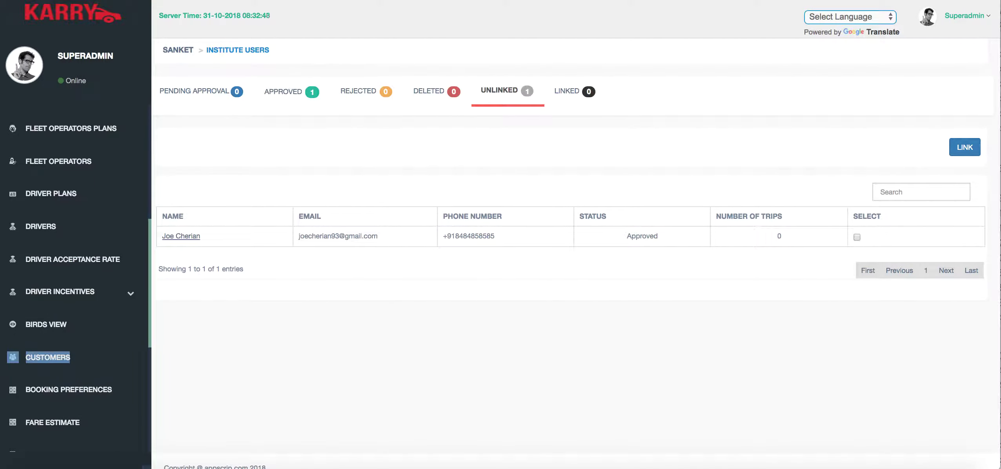
{"action": "key", "text": "ctrl+Tab"}
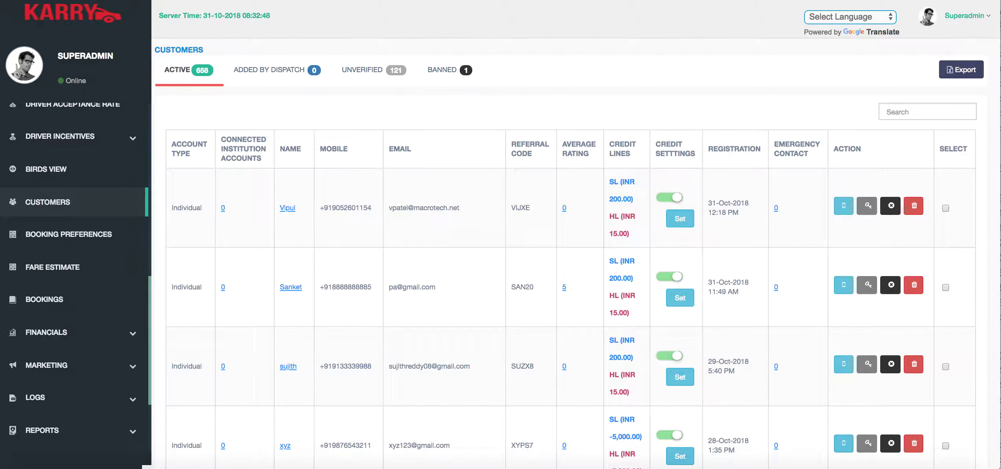
{"action": "type", "text": "joe"}
{"action": "scroll", "coordinate": [419, 284], "scroll_direction": "down", "scroll_amount": 1}
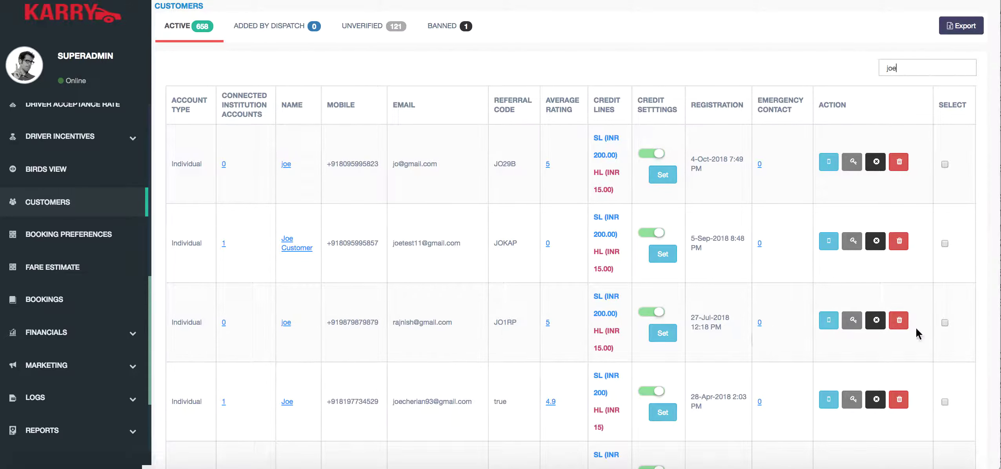
{"action": "left_click", "coordinate": [284, 323]}
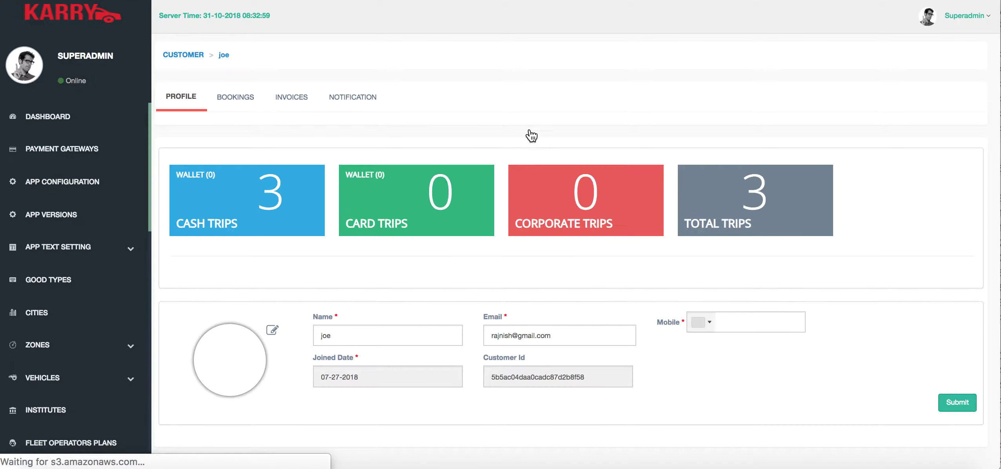
{"action": "left_click_drag", "start_coordinate": [482, 357], "coordinate": [541, 358]}
{"action": "double_click", "coordinate": [535, 378]}
{"action": "key", "text": "super+c"}
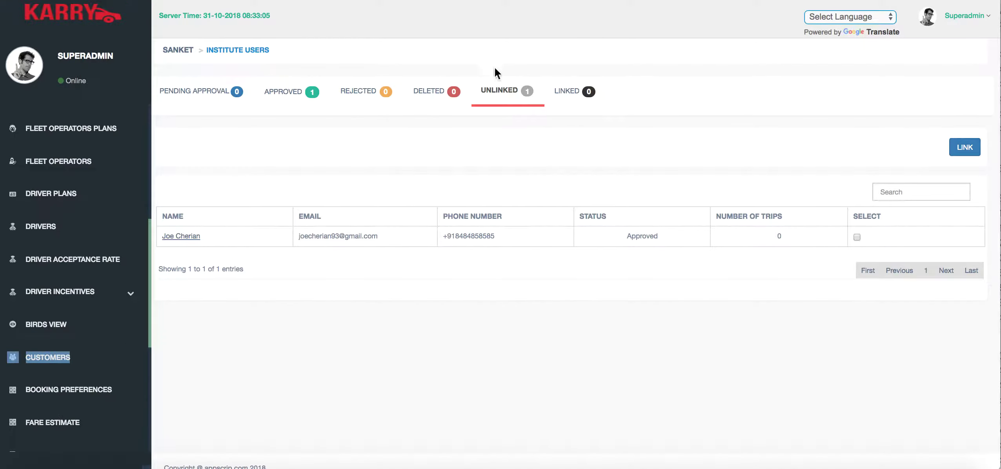
Select the unlinked user and link them by pasting the copied Customer Id and submitting.
{"action": "left_click", "coordinate": [857, 237]}
{"action": "left_click", "coordinate": [967, 150]}
{"action": "left_click", "coordinate": [459, 81]}
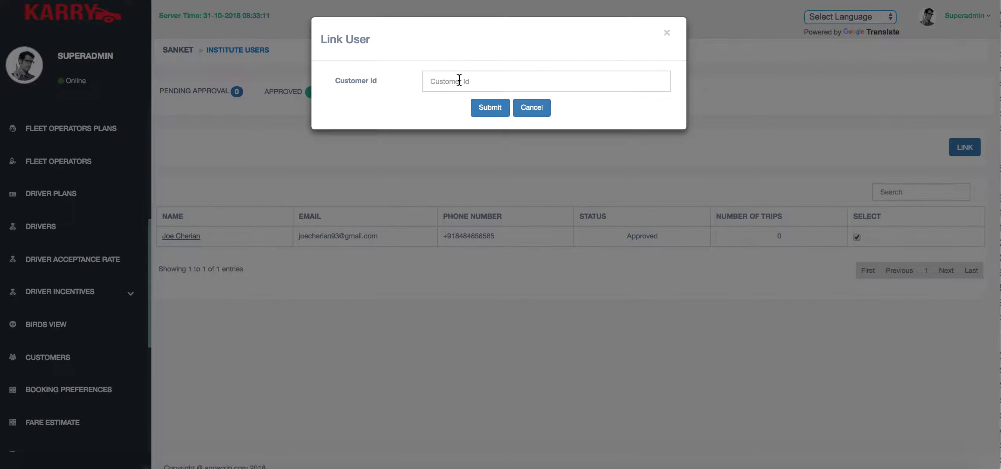
{"action": "key", "text": "super+v"}
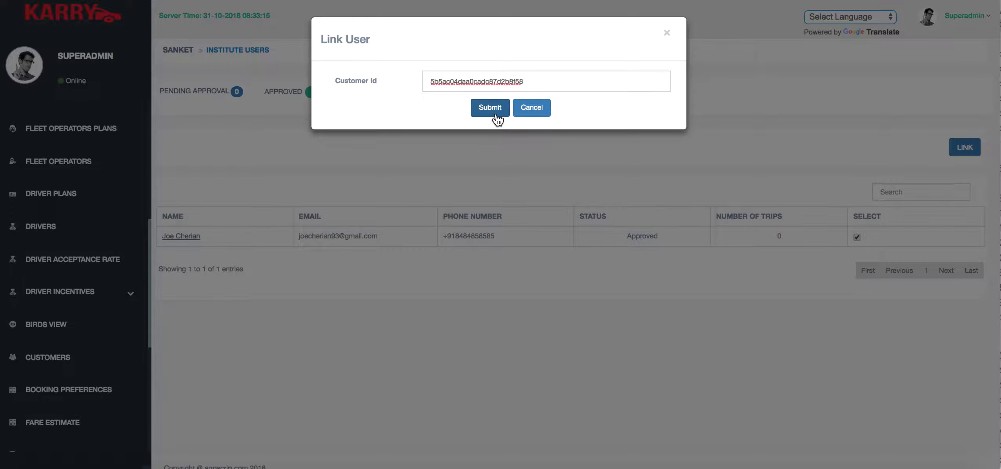
{"action": "left_click", "coordinate": [497, 115]}
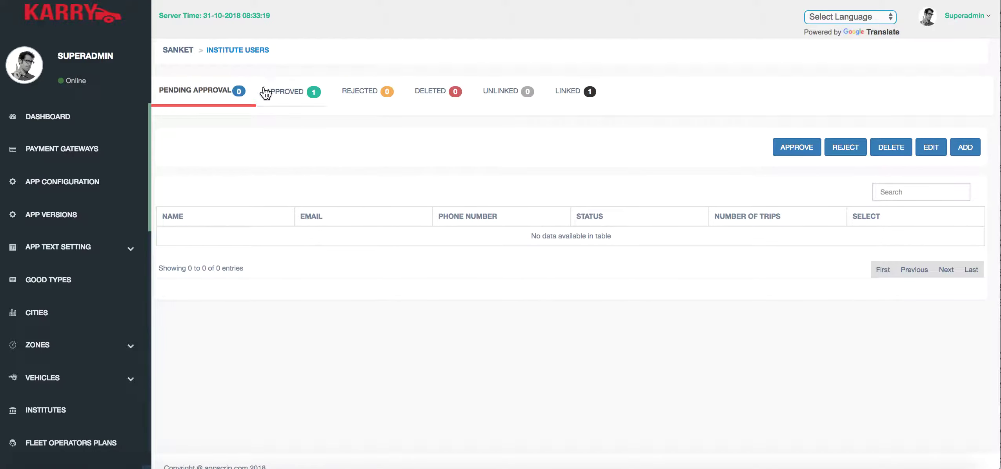
Check the linked user's email under the Approved tab, then view the empty Pending Approval list.
{"action": "left_click", "coordinate": [265, 94]}
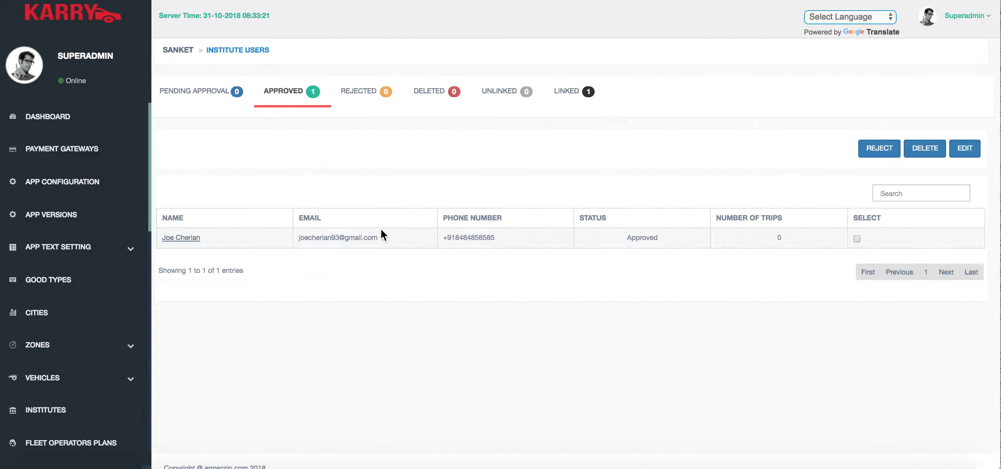
{"action": "left_click_drag", "start_coordinate": [343, 238], "coordinate": [309, 238]}
{"action": "left_click", "coordinate": [310, 237]}
{"action": "double_click", "coordinate": [309, 237]}
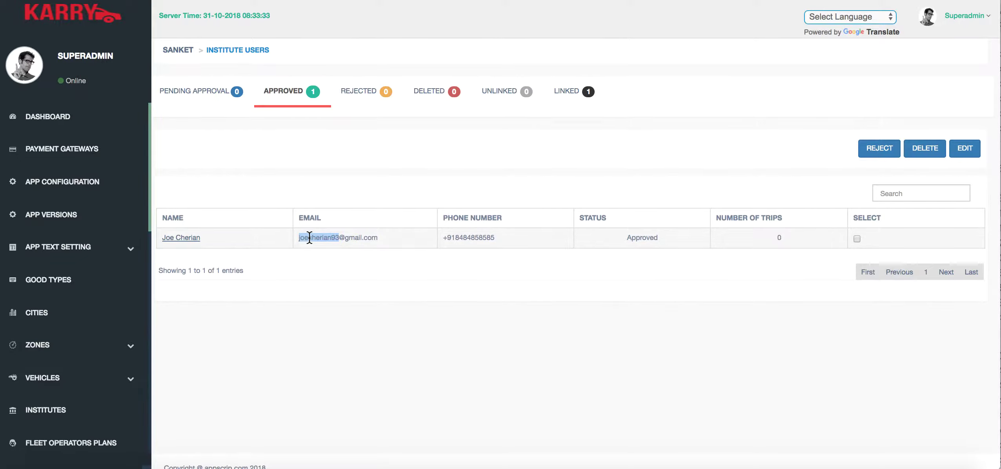
{"action": "scroll", "coordinate": [309, 238], "scroll_direction": "down", "scroll_amount": 1}
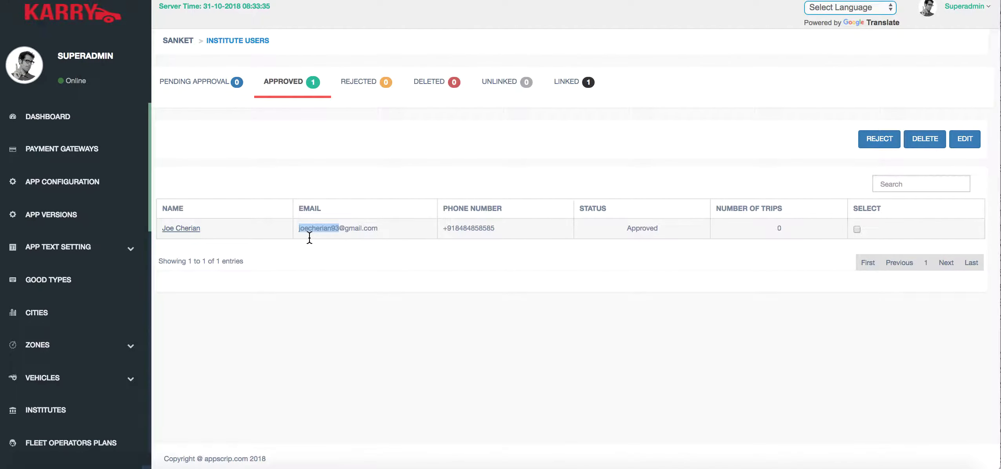
{"action": "left_click", "coordinate": [368, 229]}
{"action": "left_click", "coordinate": [204, 89]}
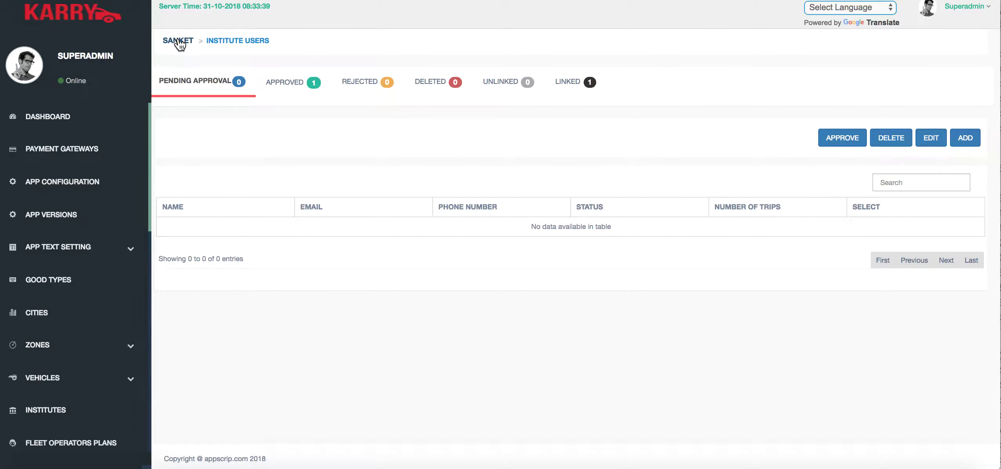
Start a new zone for the first approved institute and zoom the map in on Bengaluru.
{"action": "left_click", "coordinate": [179, 41]}
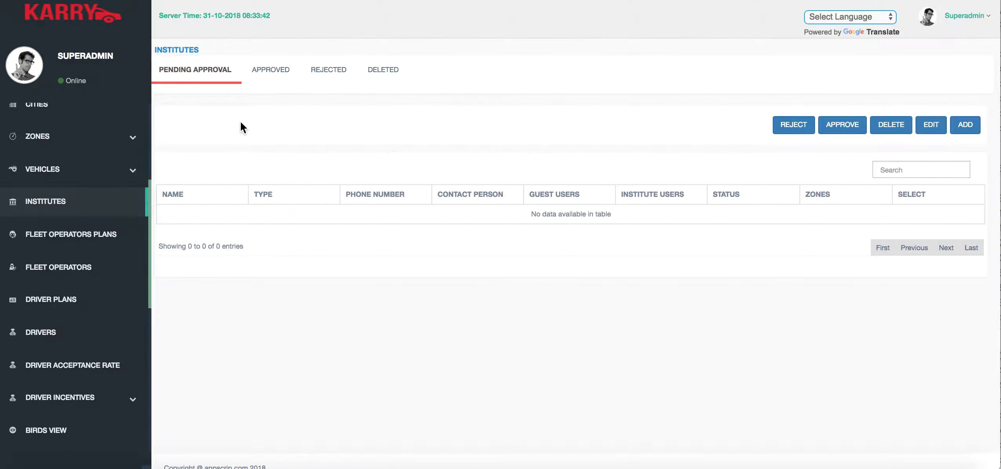
{"action": "left_click", "coordinate": [280, 70]}
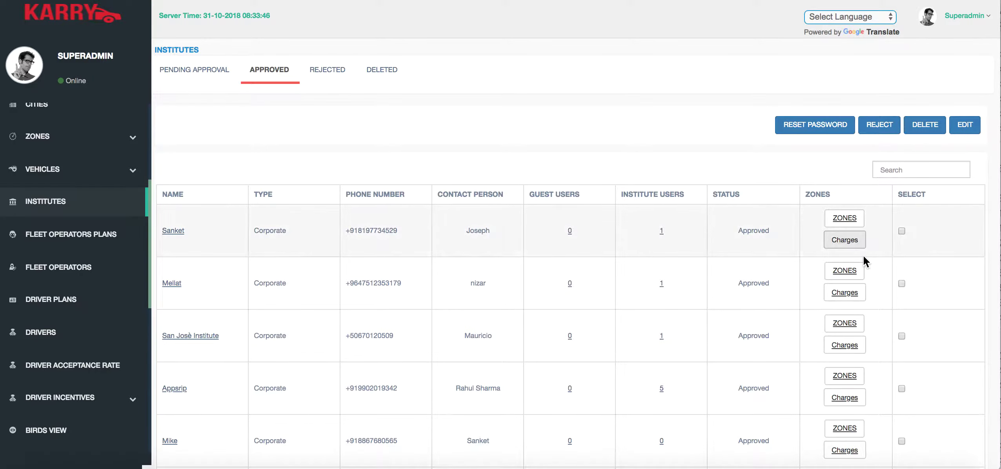
{"action": "left_click", "coordinate": [850, 222]}
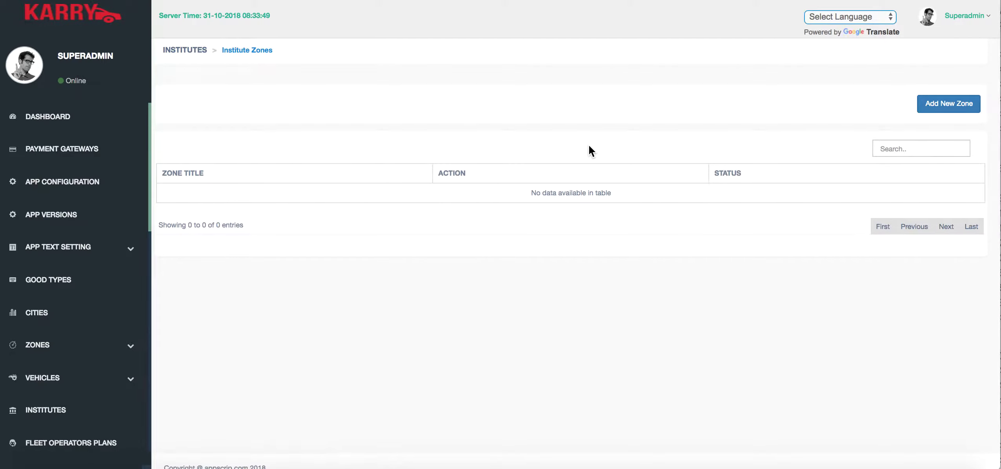
{"action": "left_click", "coordinate": [949, 104]}
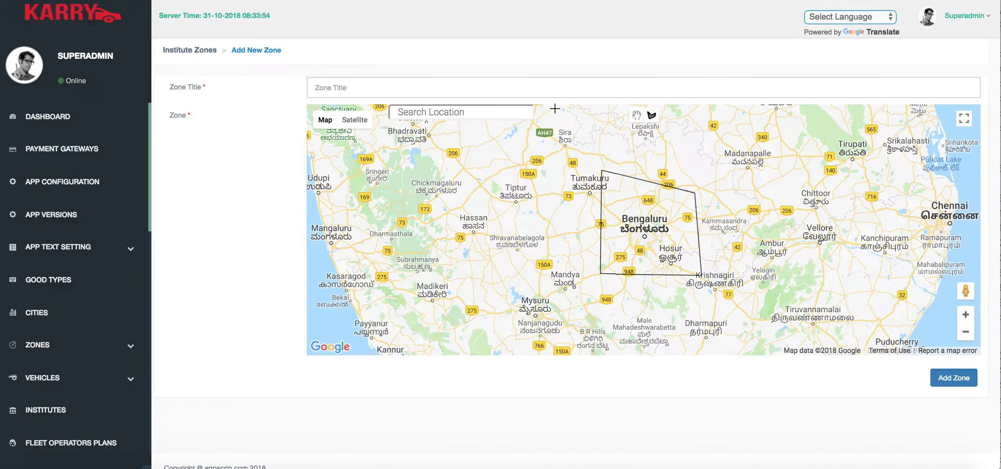
{"action": "left_click", "coordinate": [966, 315]}
{"action": "left_click", "coordinate": [966, 314]}
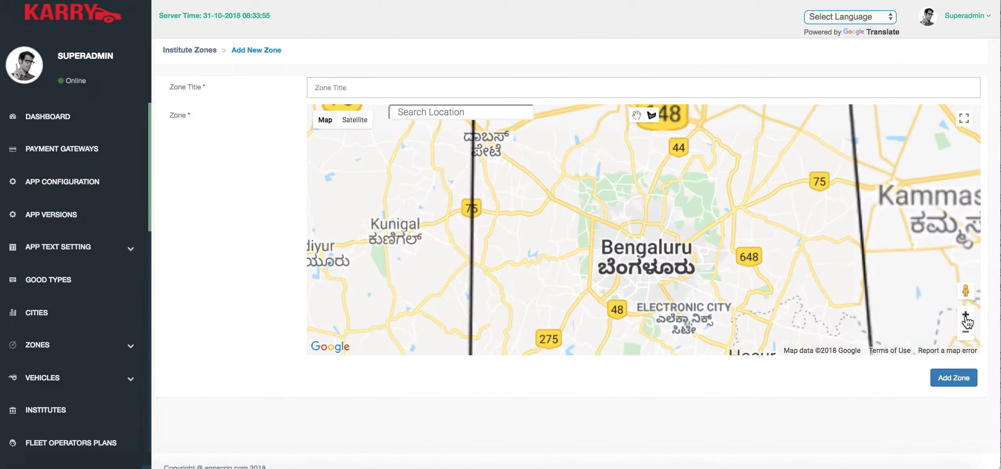
{"action": "left_click", "coordinate": [966, 314]}
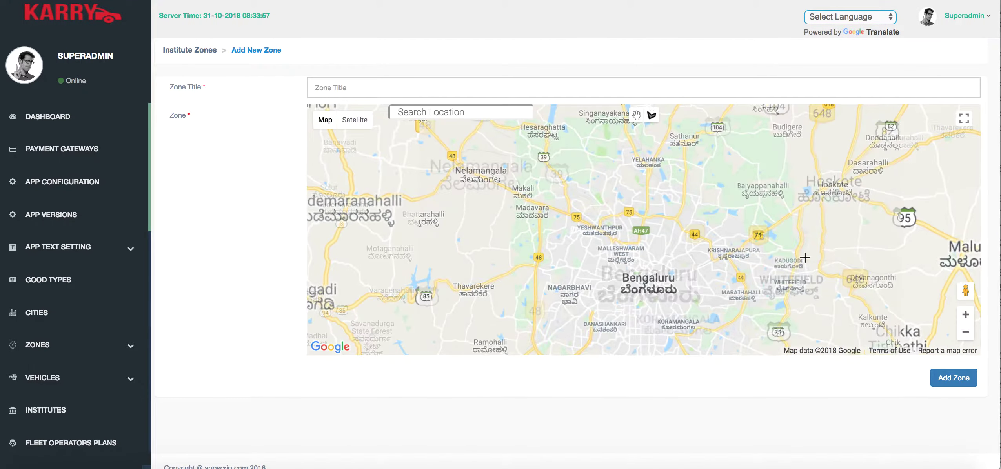
{"action": "left_click_drag", "start_coordinate": [737, 321], "coordinate": [663, 194]}
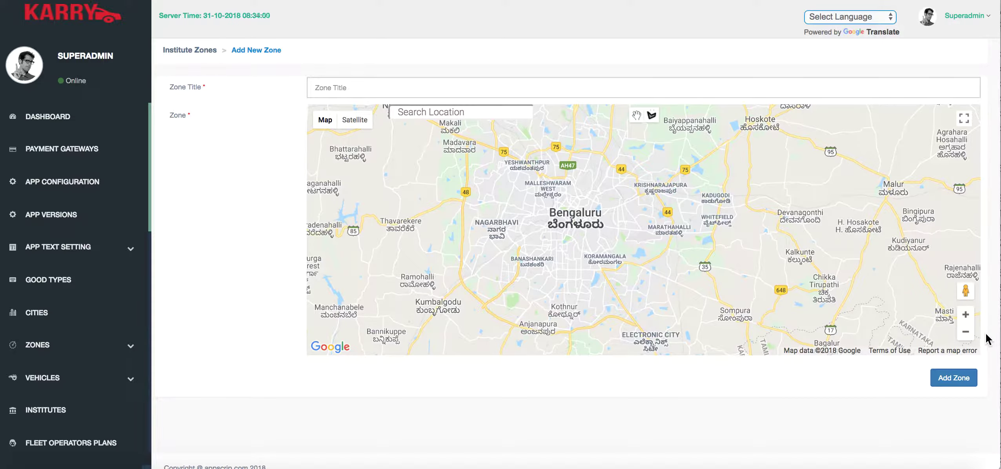
{"action": "left_click", "coordinate": [966, 314]}
{"action": "left_click_drag", "start_coordinate": [708, 219], "coordinate": [718, 250]}
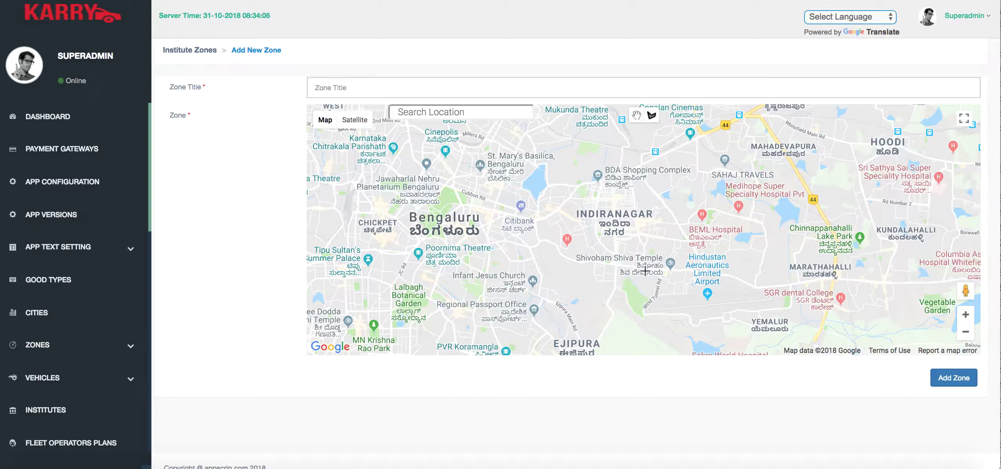
Draw a five-corner zone polygon around Indiranagar, closing it on the first corner.
{"action": "left_click", "coordinate": [560, 256]}
{"action": "left_click", "coordinate": [697, 248]}
{"action": "left_click", "coordinate": [694, 211]}
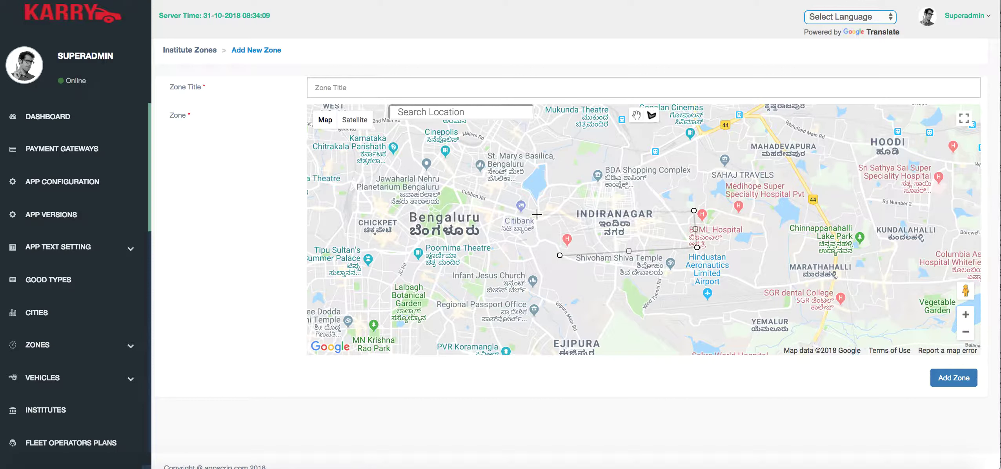
{"action": "left_click", "coordinate": [528, 224]}
{"action": "left_click", "coordinate": [510, 309]}
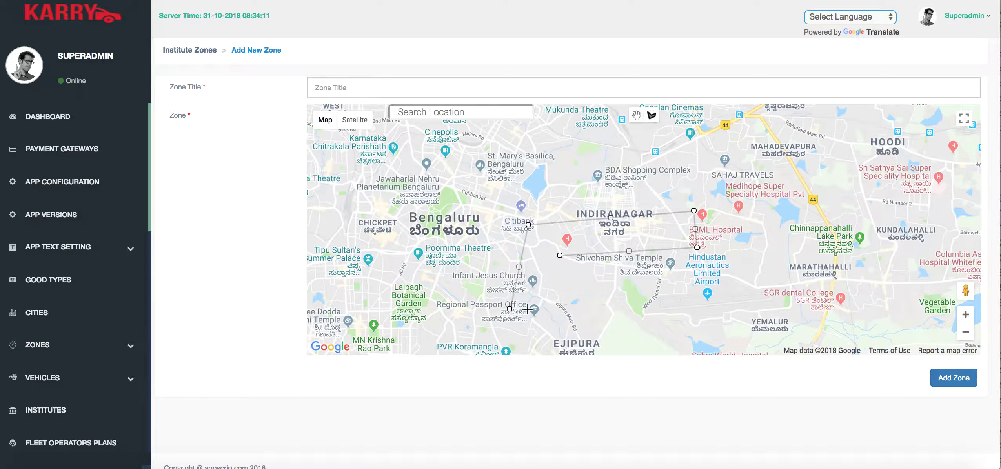
{"action": "left_click", "coordinate": [560, 256]}
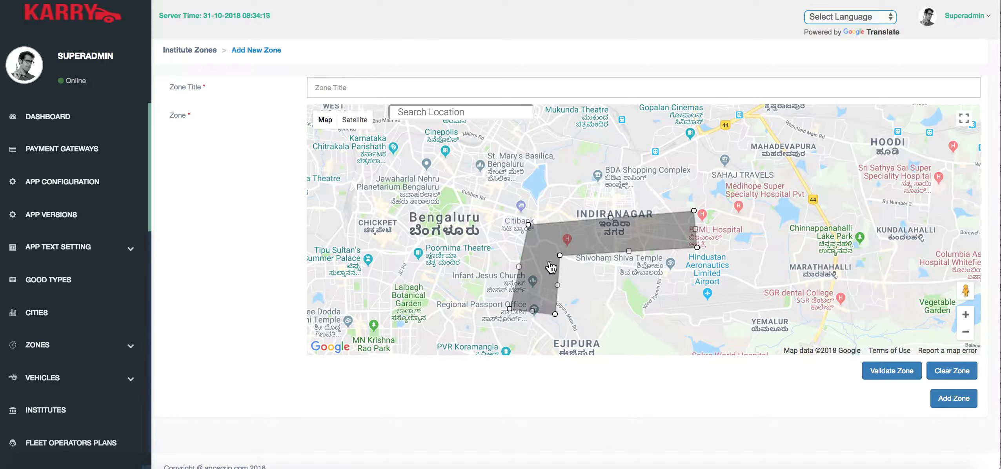
Validate the zone, title it 'Indiranagar, Bangalore', add it, and switch its status on.
{"action": "left_click", "coordinate": [890, 375]}
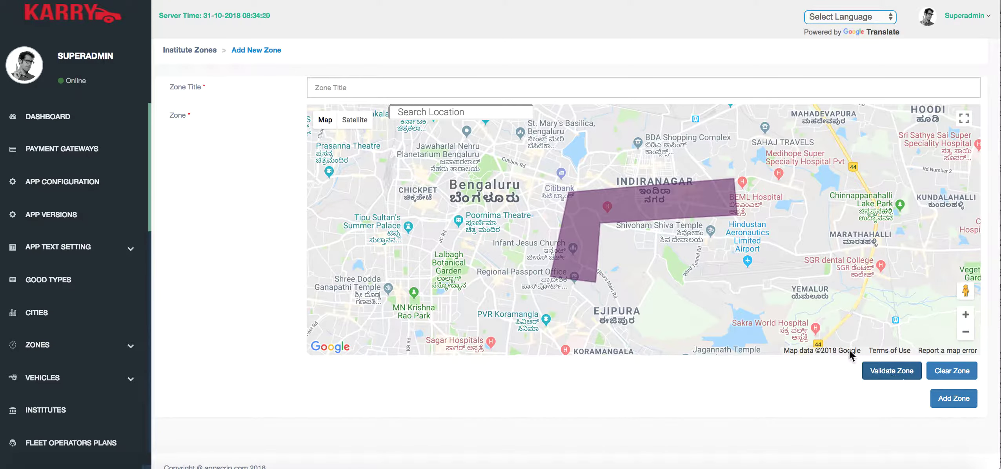
{"action": "left_click", "coordinate": [377, 89]}
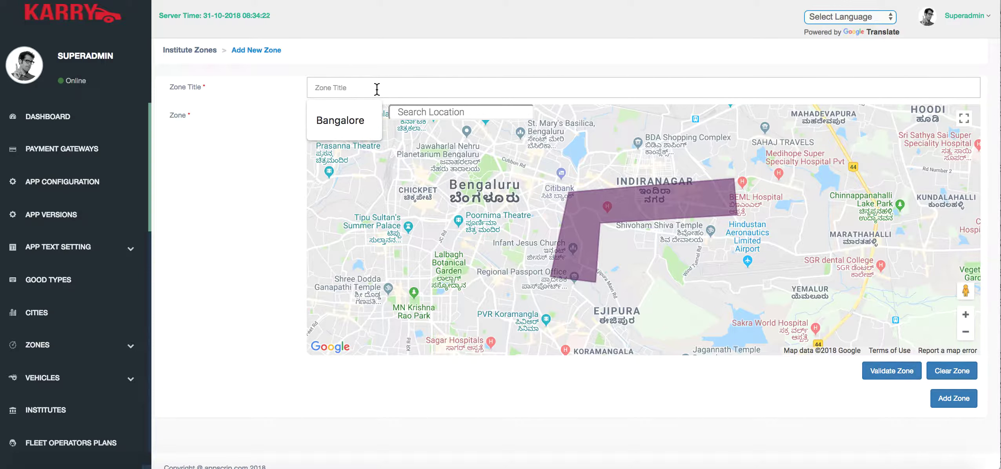
{"action": "type", "text": "Indiranagar, Bangalore"}
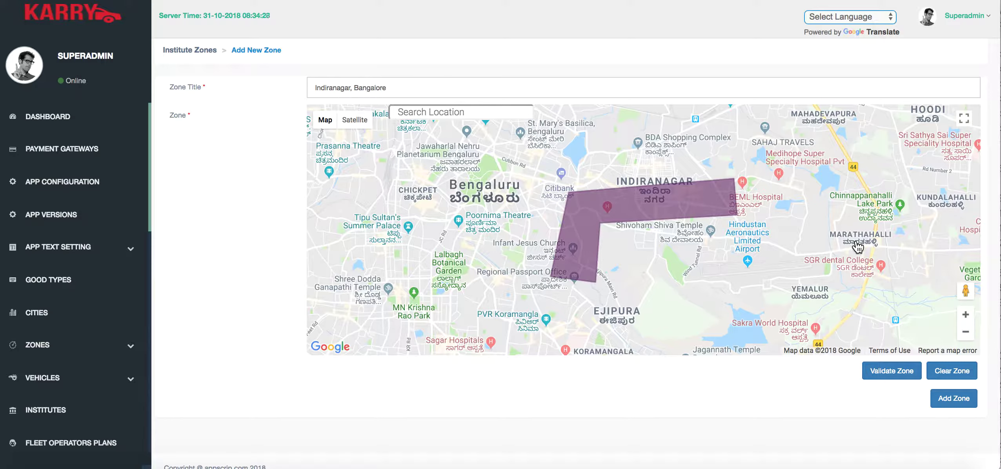
{"action": "left_click", "coordinate": [910, 376]}
{"action": "left_click", "coordinate": [969, 404]}
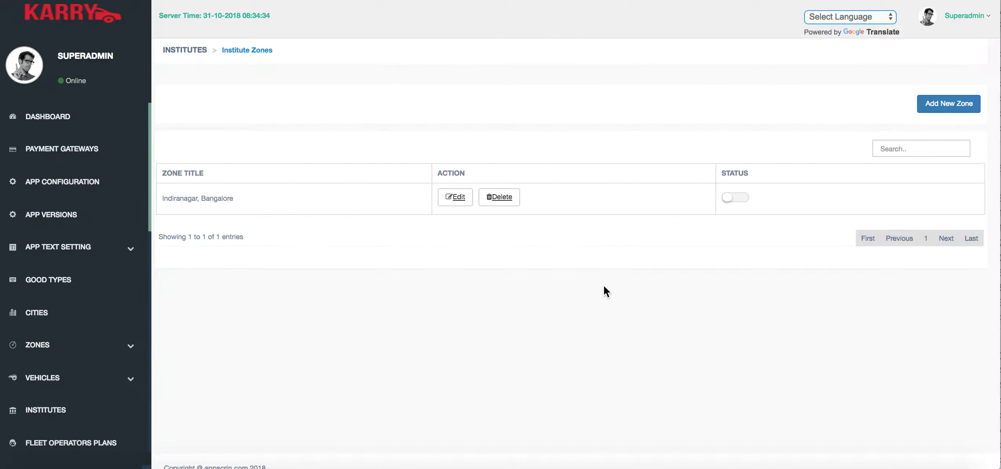
{"action": "left_click", "coordinate": [736, 199]}
Open the Charges of the first institute in the Approved institutes list.
{"action": "left_click", "coordinate": [176, 53]}
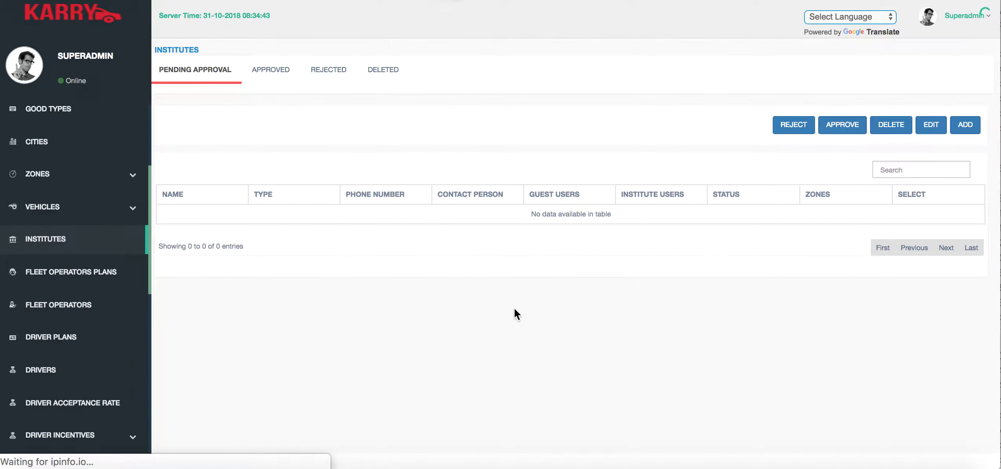
{"action": "scroll", "coordinate": [510, 318], "scroll_direction": "down", "scroll_amount": 1}
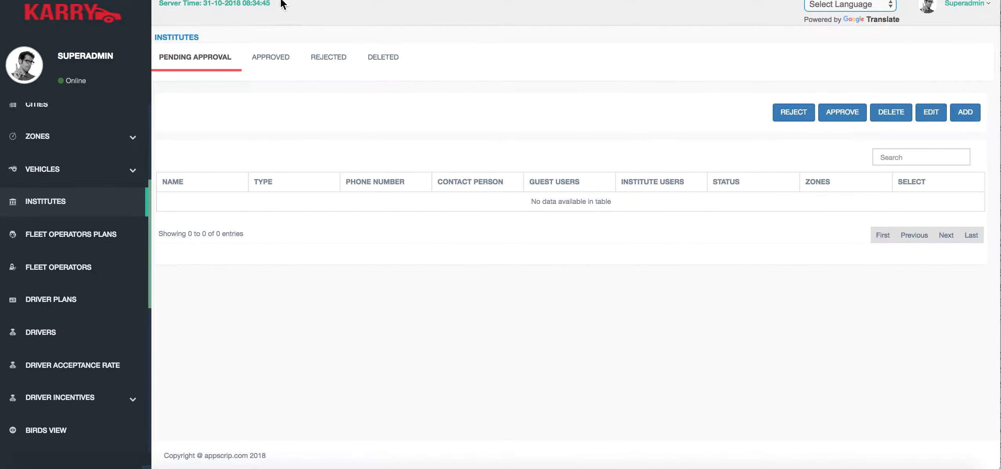
{"action": "left_click", "coordinate": [279, 60]}
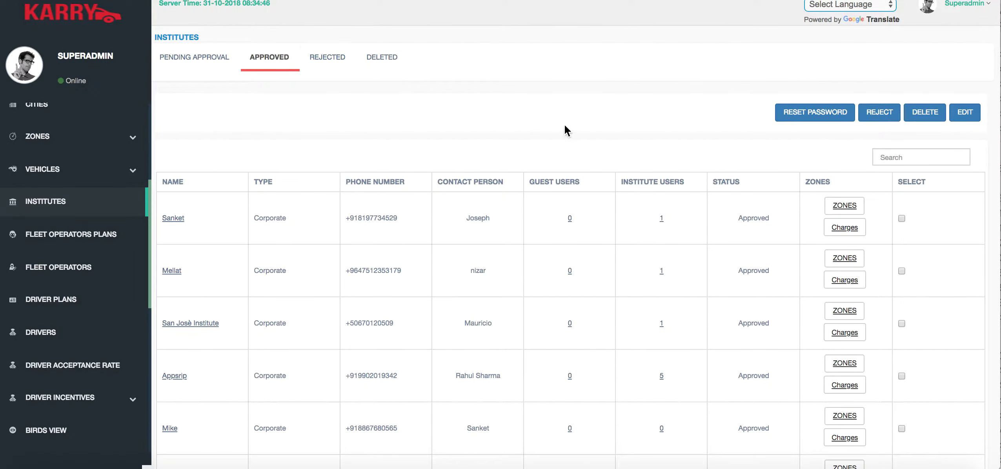
{"action": "left_click", "coordinate": [847, 233]}
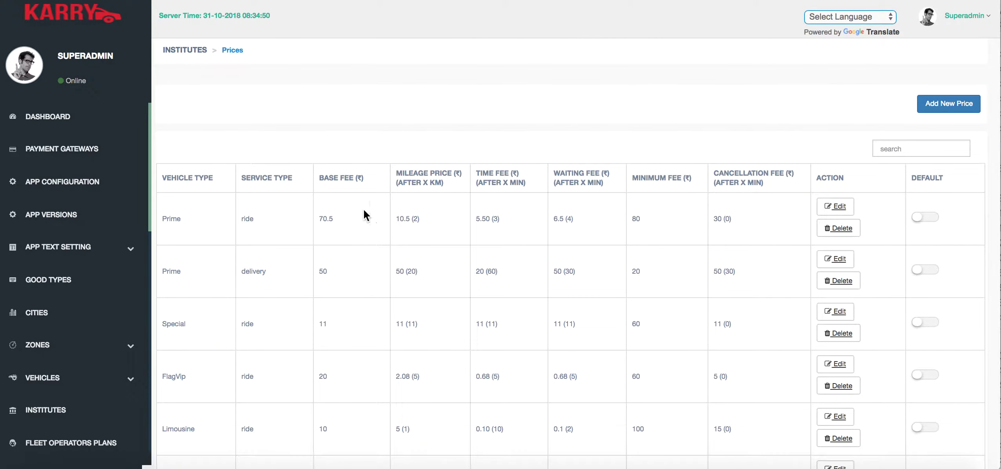
{"action": "left_click", "coordinate": [184, 51]}
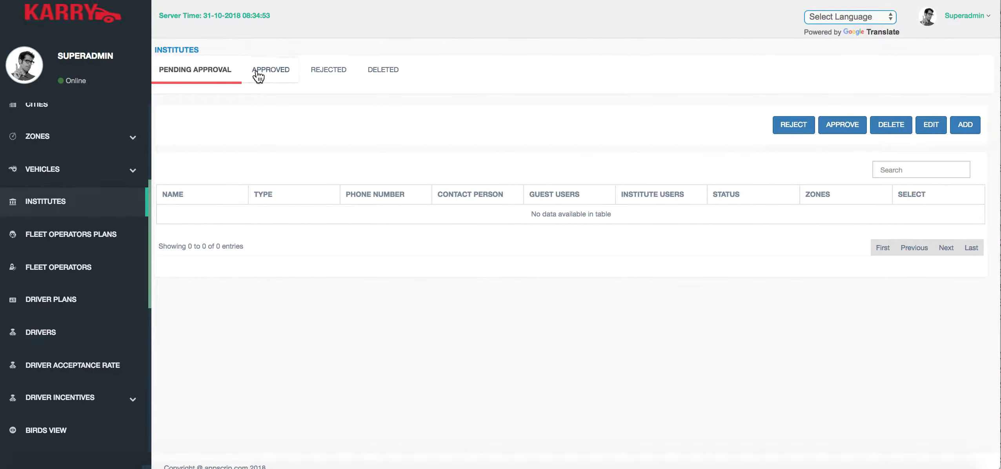
{"action": "left_click", "coordinate": [272, 74]}
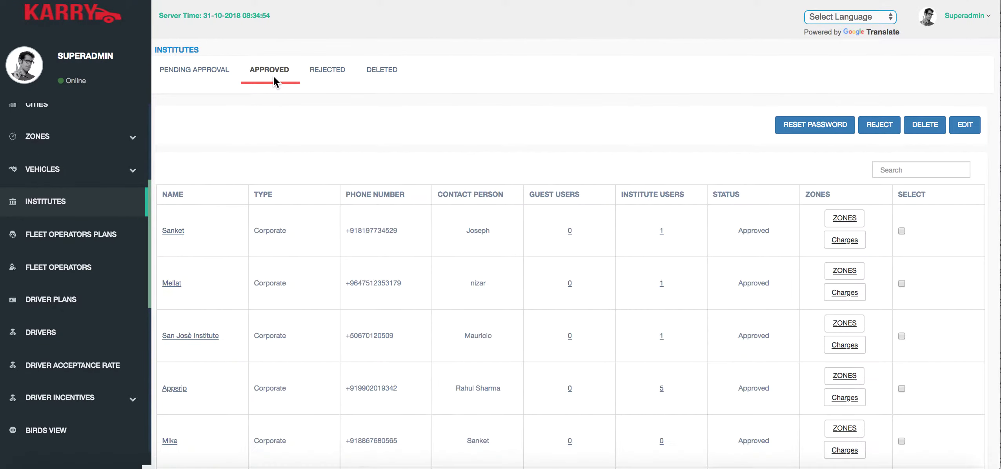
{"action": "left_click", "coordinate": [849, 248]}
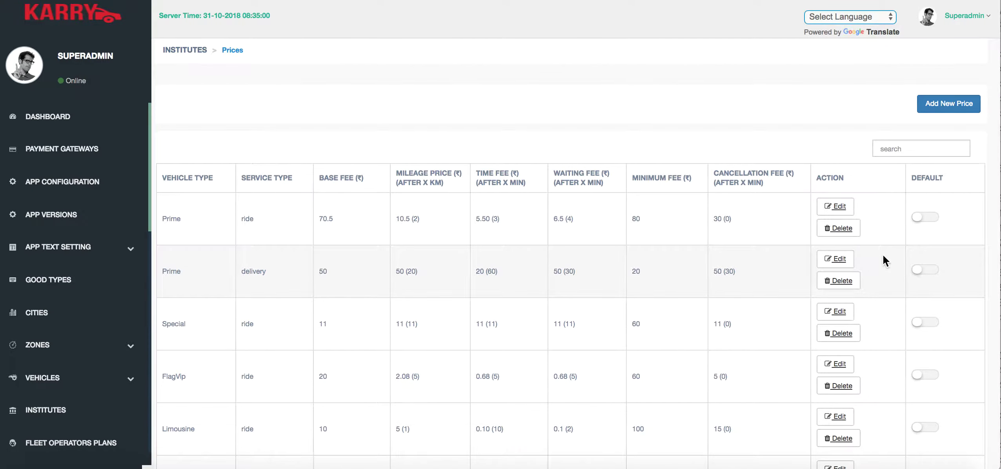
Edit the Prime ride price row and save it unchanged.
{"action": "scroll", "coordinate": [883, 256], "scroll_direction": "down", "scroll_amount": 2}
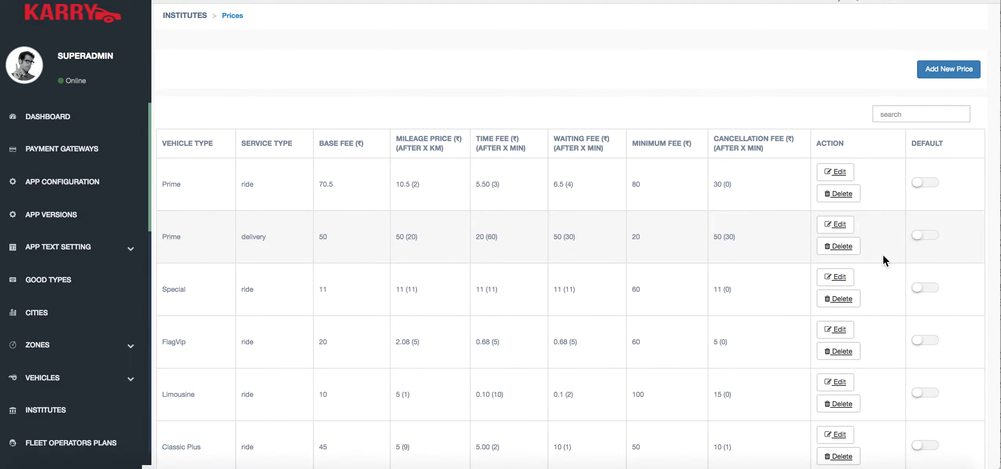
{"action": "scroll", "coordinate": [883, 255], "scroll_direction": "down", "scroll_amount": 5}
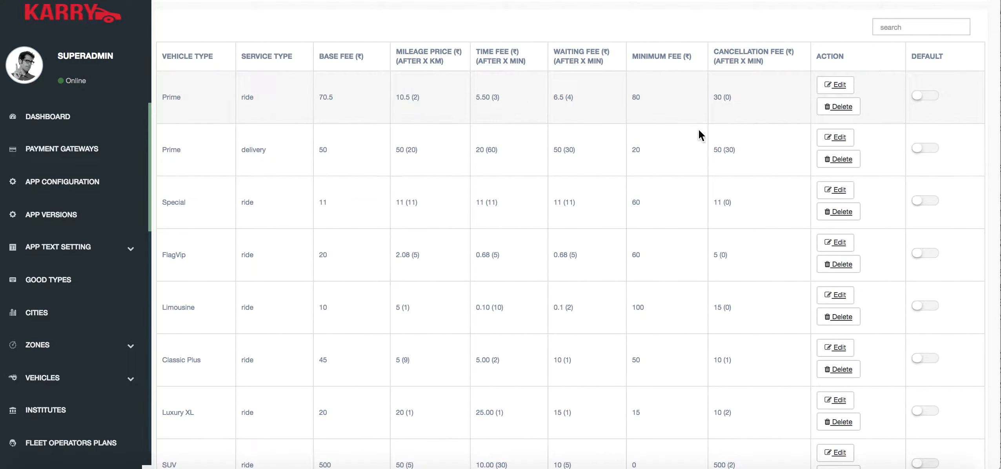
{"action": "left_click", "coordinate": [835, 89]}
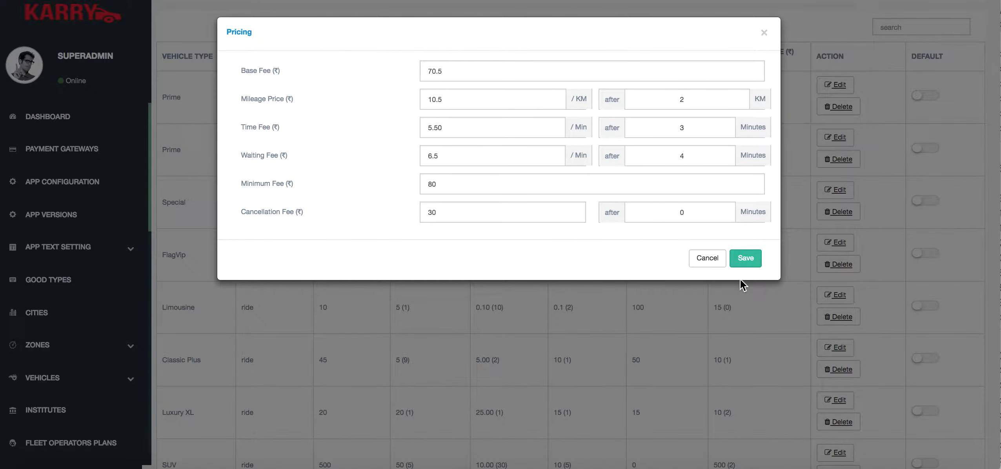
{"action": "left_click", "coordinate": [745, 259]}
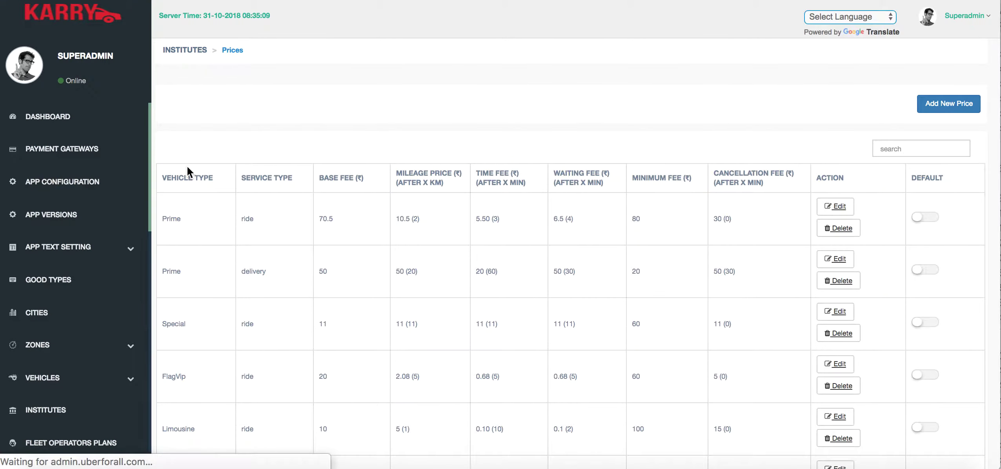
{"action": "scroll", "coordinate": [791, 295], "scroll_direction": "down", "scroll_amount": 2}
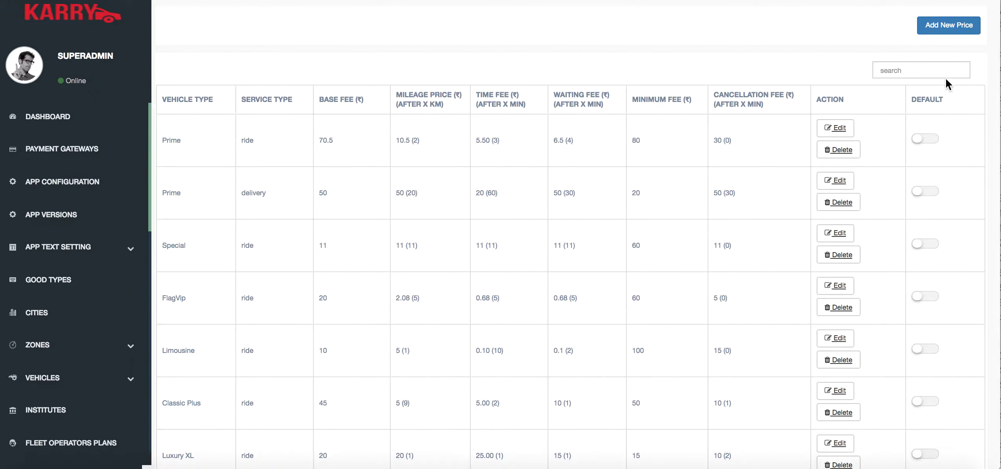
Make Prime ride the default and add a Limousine Ride price with time fee 10.
{"action": "left_click", "coordinate": [927, 142]}
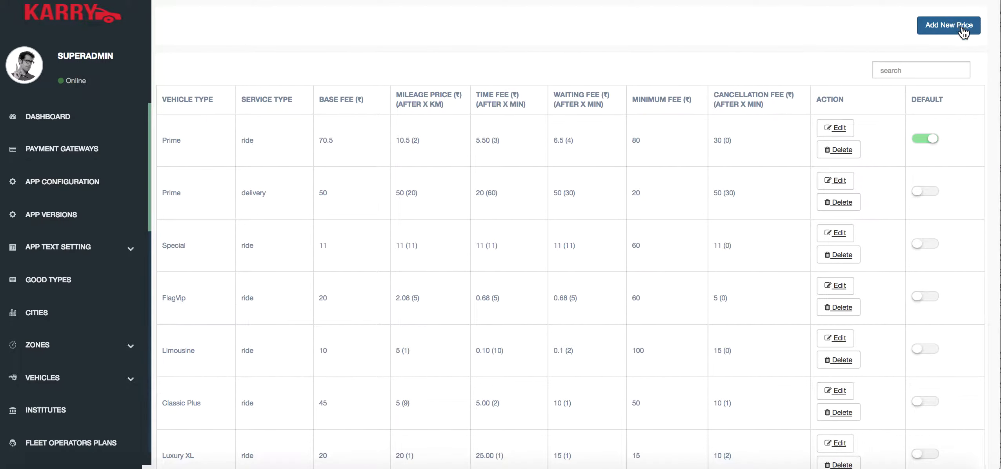
{"action": "left_click", "coordinate": [953, 27]}
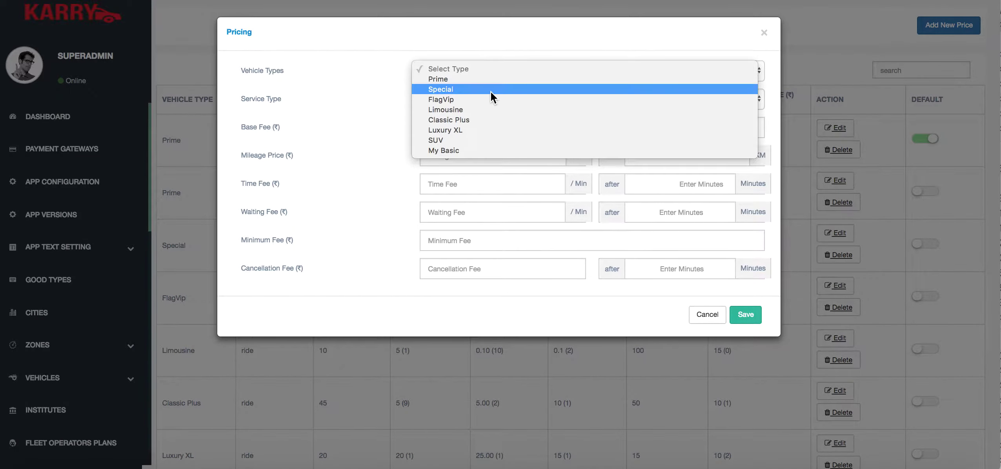
{"action": "left_click", "coordinate": [492, 109]}
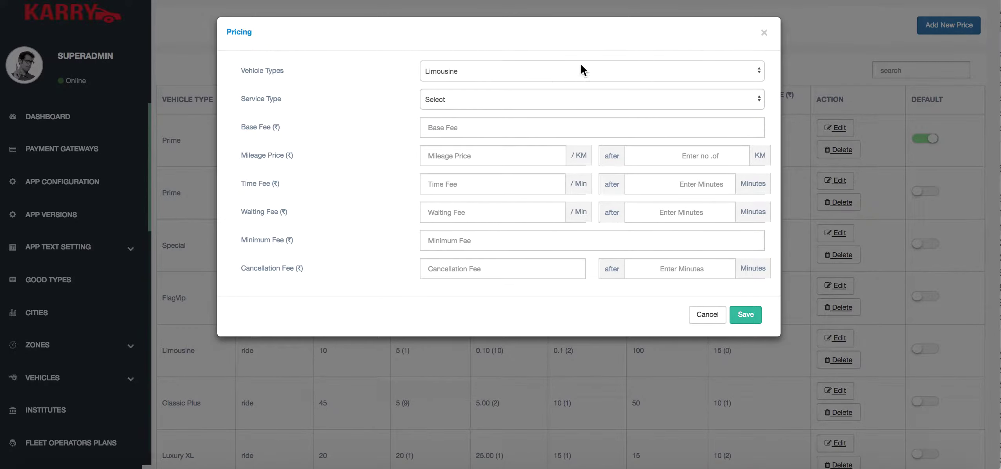
{"action": "left_click", "coordinate": [484, 99]}
{"action": "left_click", "coordinate": [474, 110]}
{"action": "left_click", "coordinate": [475, 126]}
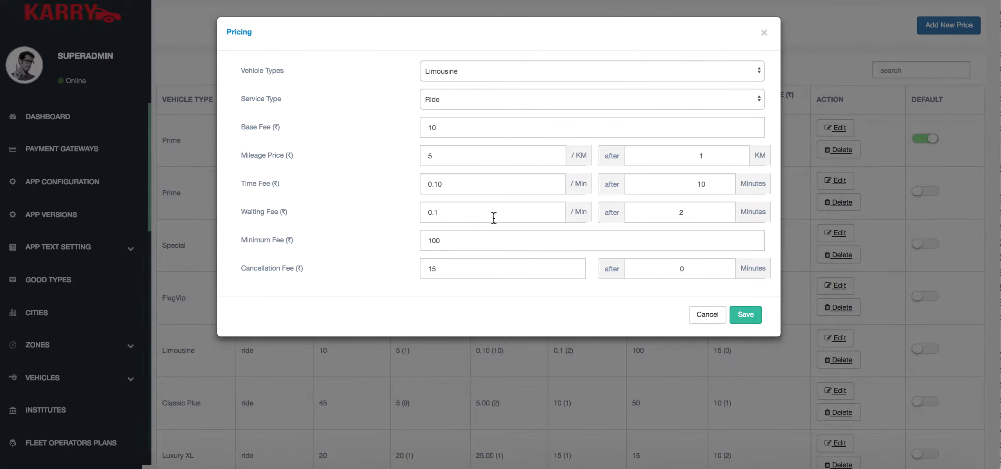
{"action": "left_click", "coordinate": [457, 184]}
{"action": "key", "text": "BackSpace"}
{"action": "type", "text": "10"}
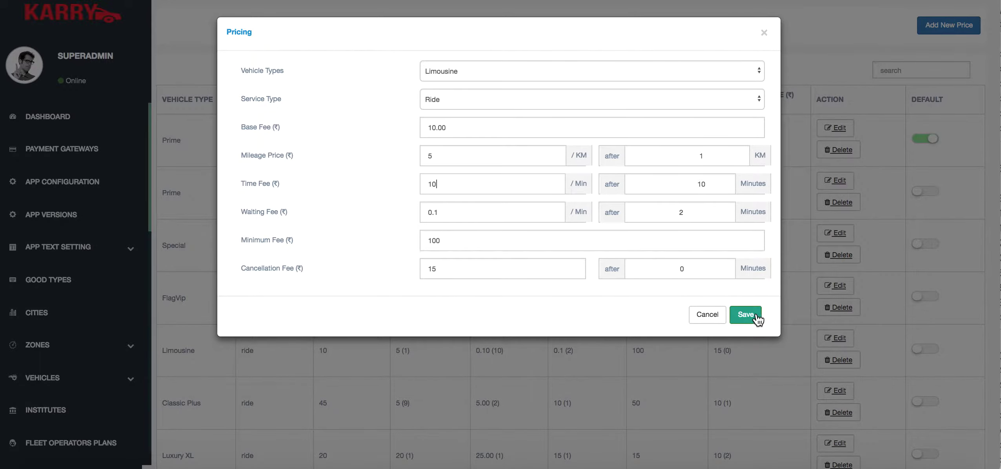
{"action": "left_click", "coordinate": [755, 316]}
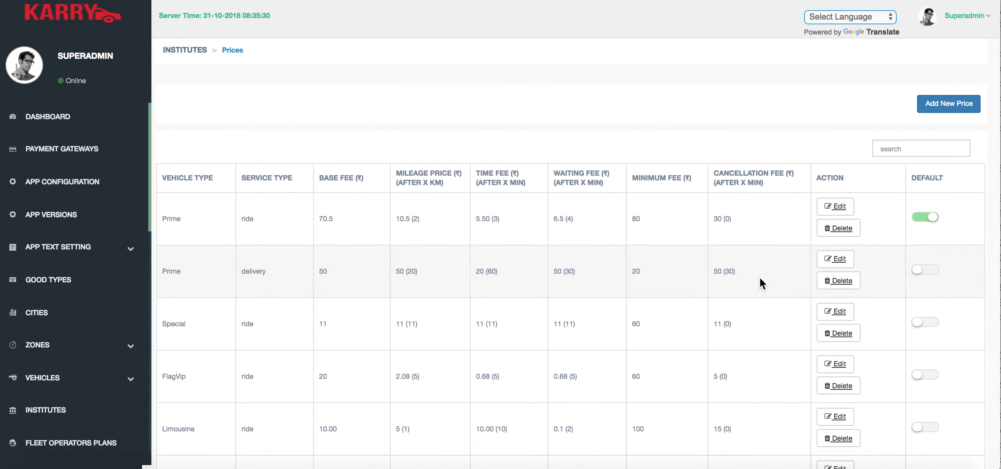
Review the Prices list, highlighting the default Prime ride row's fee values.
{"action": "scroll", "coordinate": [761, 278], "scroll_direction": "down", "scroll_amount": 8}
{"action": "scroll", "coordinate": [761, 278], "scroll_direction": "up", "scroll_amount": 8}
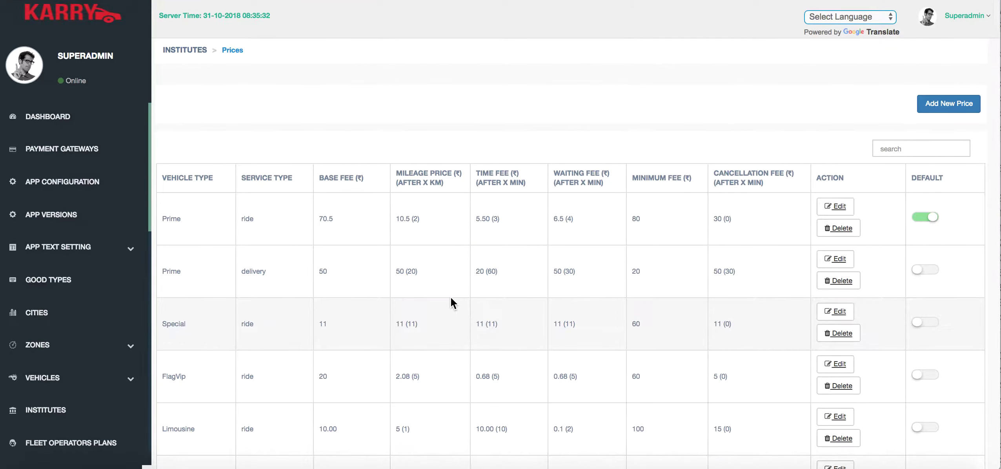
{"action": "scroll", "coordinate": [451, 297], "scroll_direction": "down", "scroll_amount": 2}
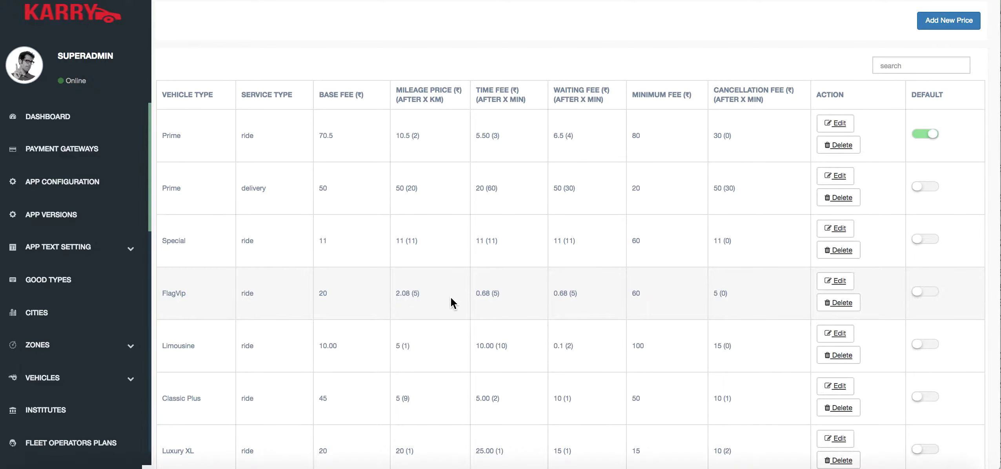
{"action": "scroll", "coordinate": [450, 297], "scroll_direction": "up", "scroll_amount": 2}
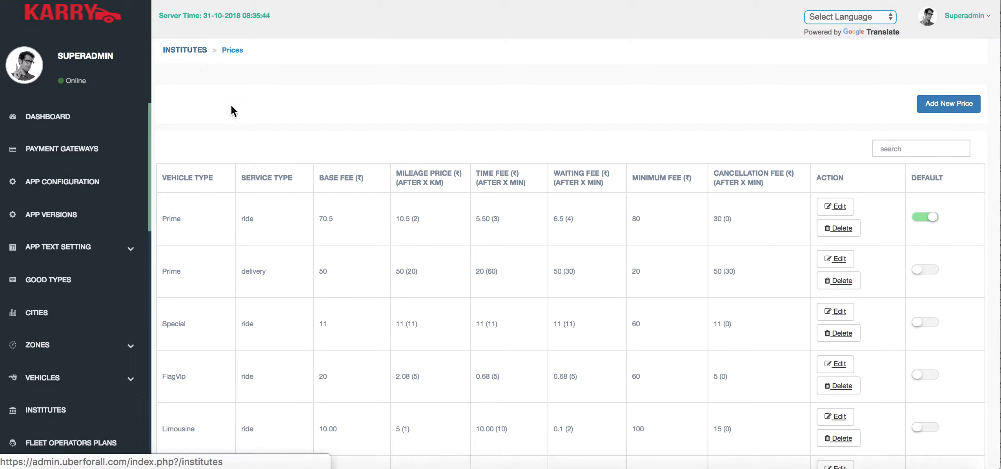
{"action": "left_click_drag", "start_coordinate": [277, 240], "coordinate": [832, 233]}
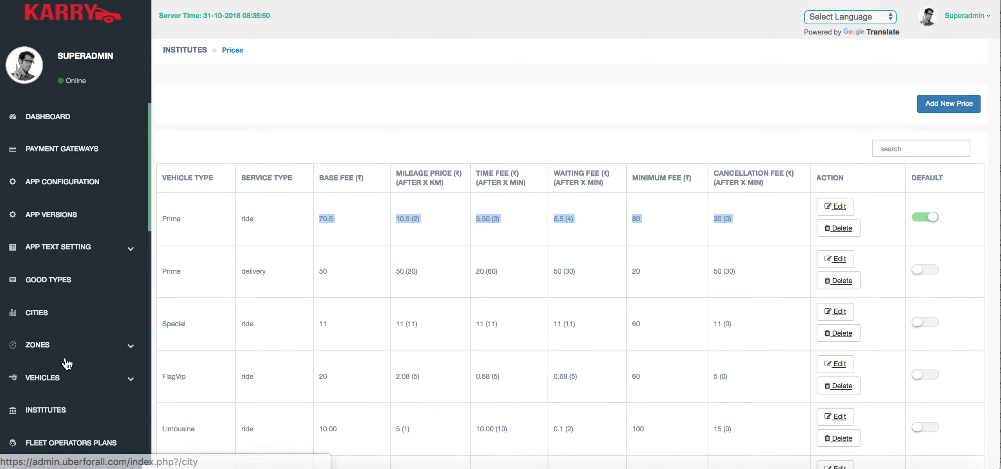
Go to Financials > Account Statement > Institutions Wallet in the sidebar.
{"action": "scroll", "coordinate": [65, 392], "scroll_direction": "down", "scroll_amount": 3}
{"action": "scroll", "coordinate": [61, 331], "scroll_direction": "down", "scroll_amount": 1}
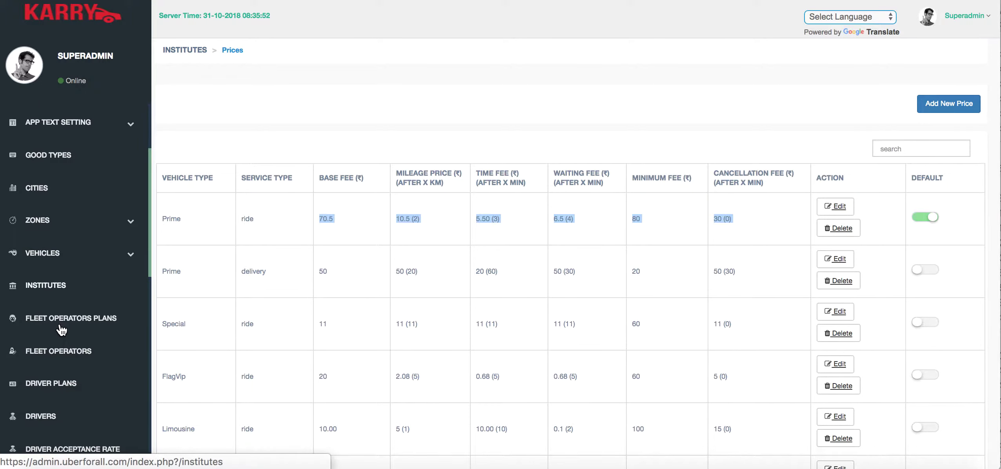
{"action": "scroll", "coordinate": [65, 351], "scroll_direction": "down", "scroll_amount": 4}
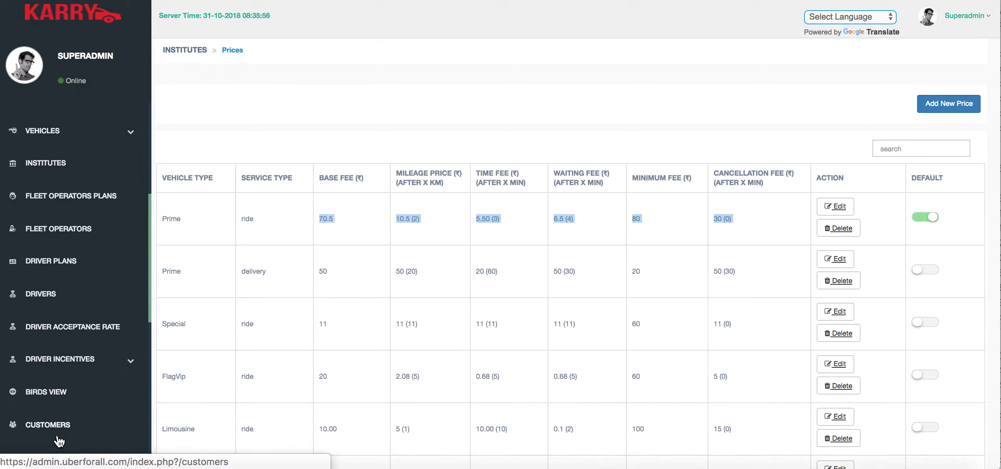
{"action": "scroll", "coordinate": [60, 408], "scroll_direction": "down", "scroll_amount": 3}
{"action": "scroll", "coordinate": [61, 407], "scroll_direction": "down", "scroll_amount": 4}
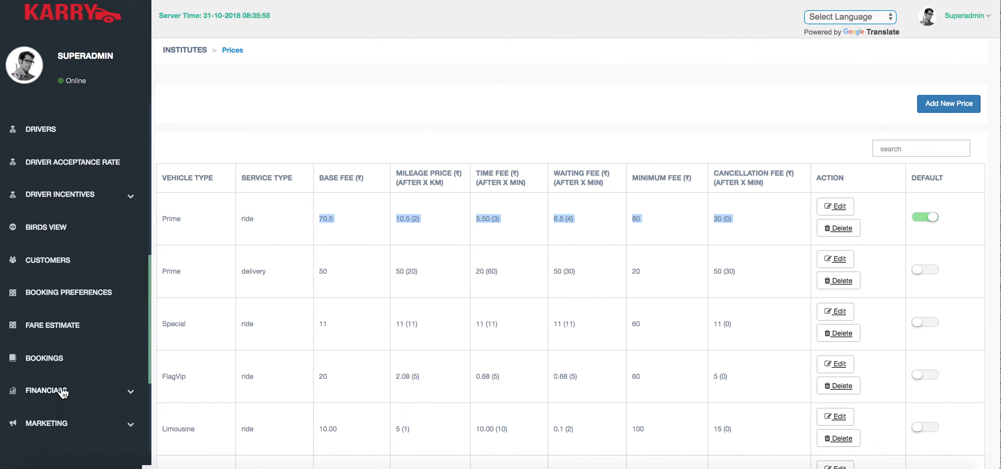
{"action": "left_click", "coordinate": [118, 327]}
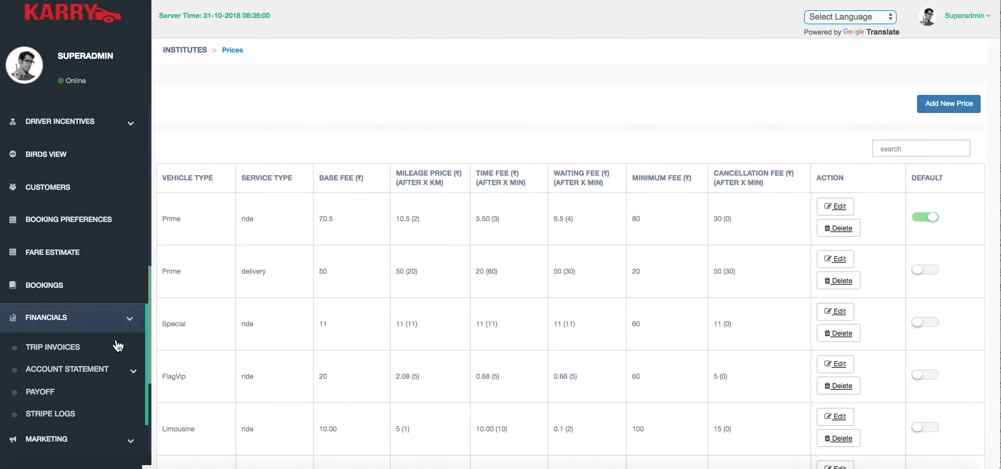
{"action": "scroll", "coordinate": [113, 369], "scroll_direction": "down", "scroll_amount": 1}
{"action": "left_click", "coordinate": [130, 332]}
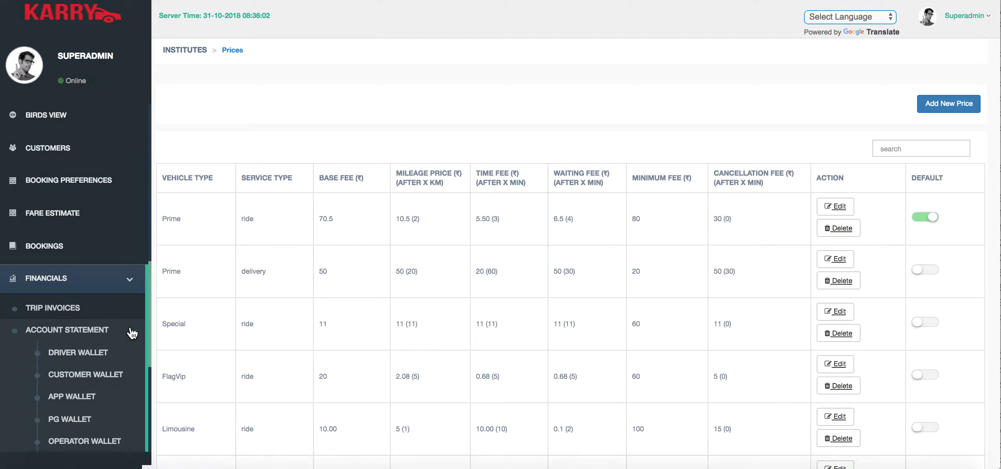
{"action": "scroll", "coordinate": [131, 333], "scroll_direction": "down", "scroll_amount": 3}
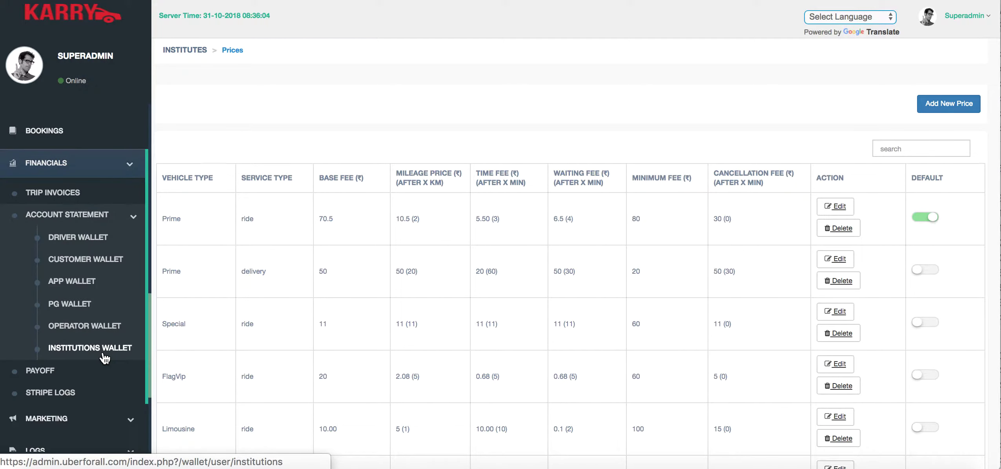
{"action": "left_click", "coordinate": [104, 355]}
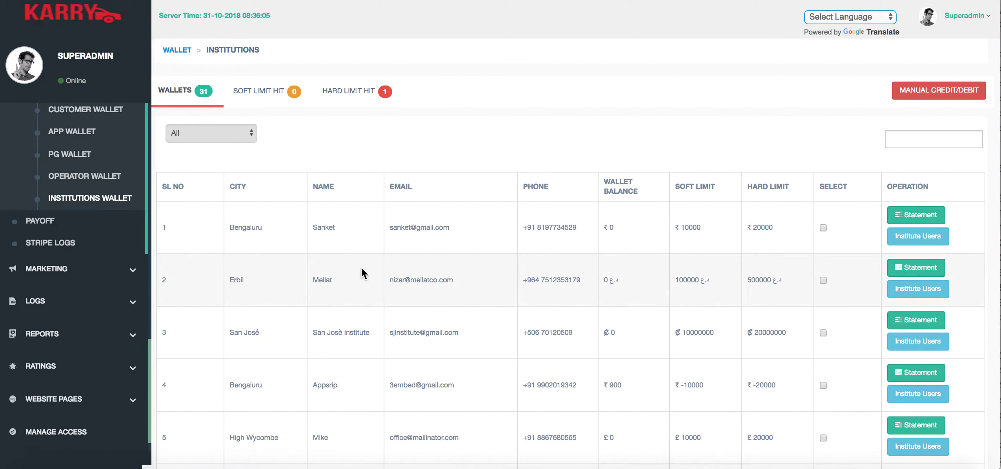
Try Manual Credit/Debit without a selection and dismiss the select-user alert.
{"action": "left_click_drag", "start_coordinate": [248, 233], "coordinate": [603, 231]}
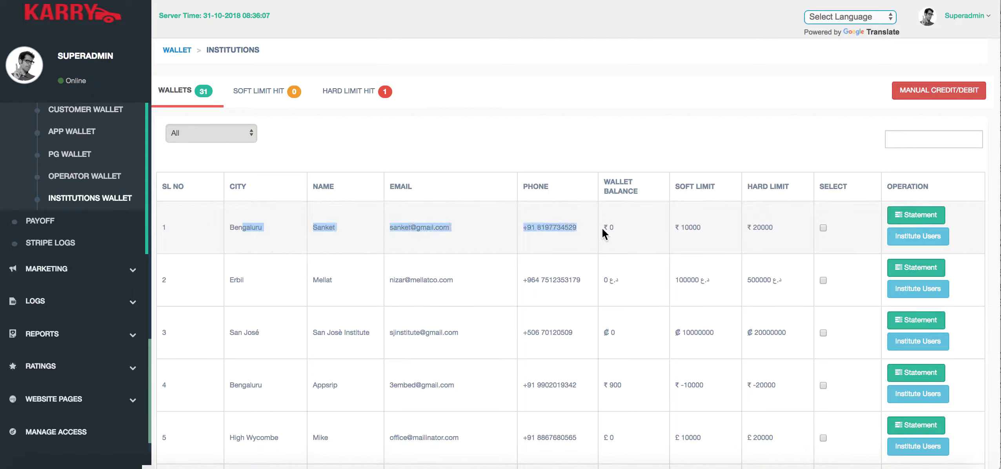
{"action": "left_click", "coordinate": [605, 227]}
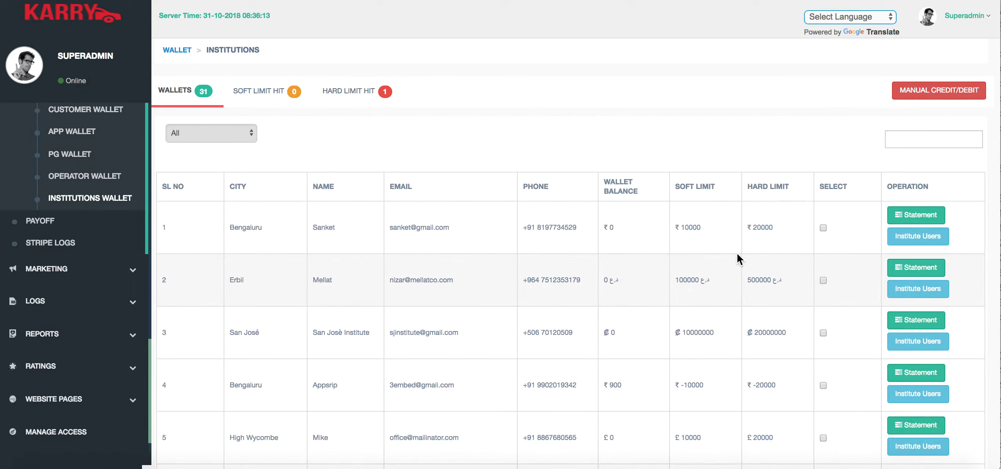
{"action": "left_click", "coordinate": [914, 99]}
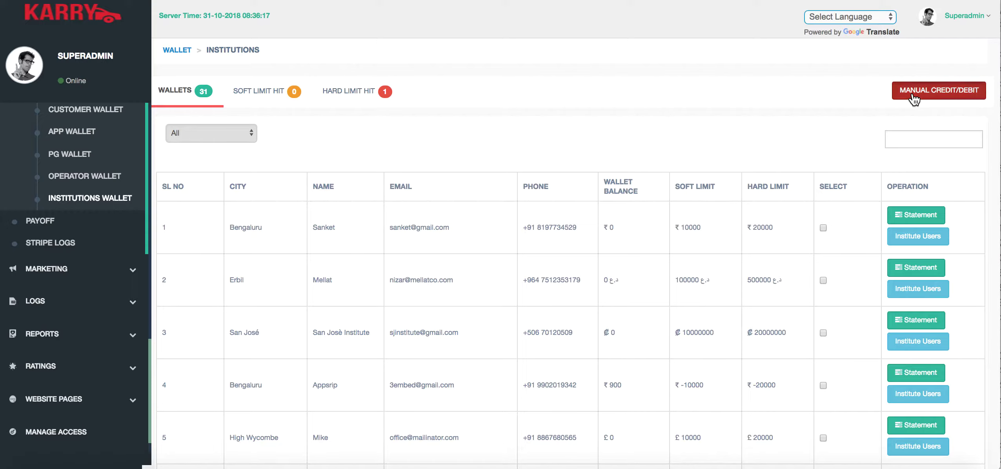
{"action": "left_click", "coordinate": [665, 103]}
Select the first Bengaluru institution and trigger a MANUAL CREDIT of 7000.
{"action": "left_click", "coordinate": [824, 228]}
{"action": "left_click", "coordinate": [938, 91]}
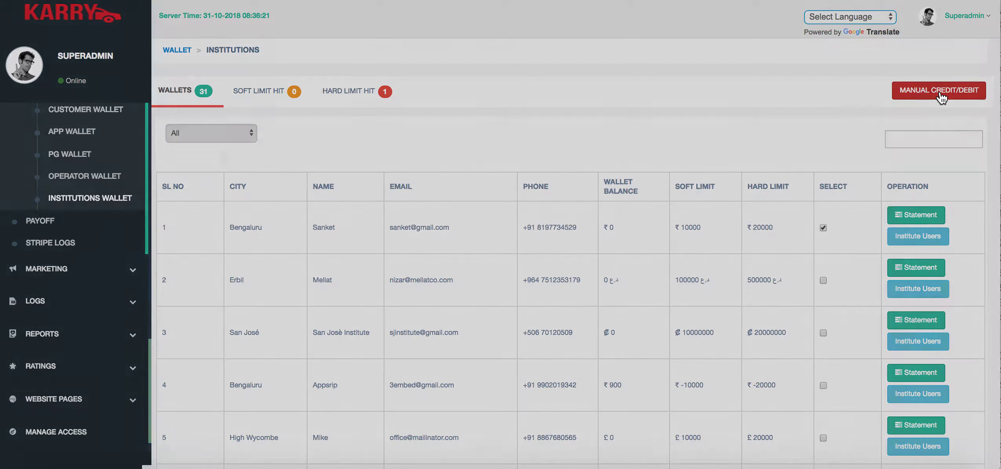
{"action": "left_click", "coordinate": [500, 67]}
{"action": "left_click", "coordinate": [499, 81]}
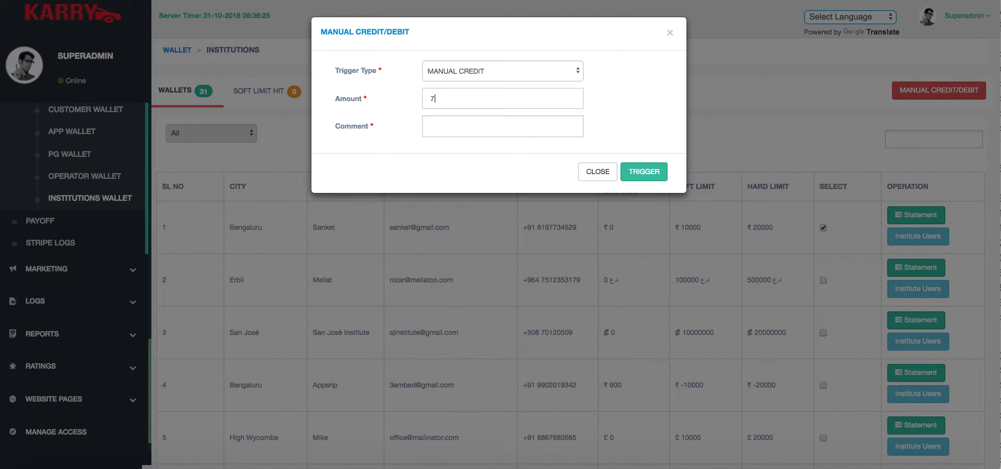
{"action": "left_click", "coordinate": [476, 125]}
{"action": "left_click", "coordinate": [653, 174]}
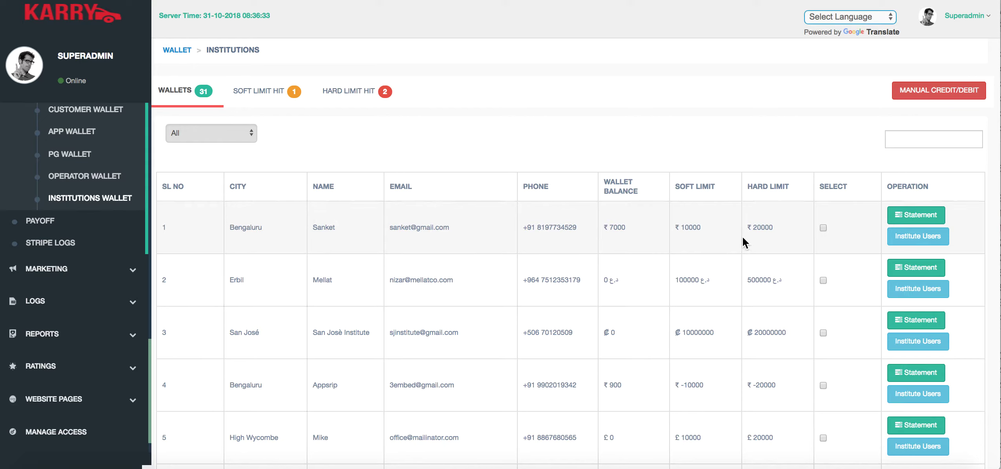
{"action": "double_click", "coordinate": [690, 227]}
Open the Institute Users list of the first institution.
{"action": "left_click", "coordinate": [468, 295]}
{"action": "scroll", "coordinate": [468, 295], "scroll_direction": "down", "scroll_amount": 2}
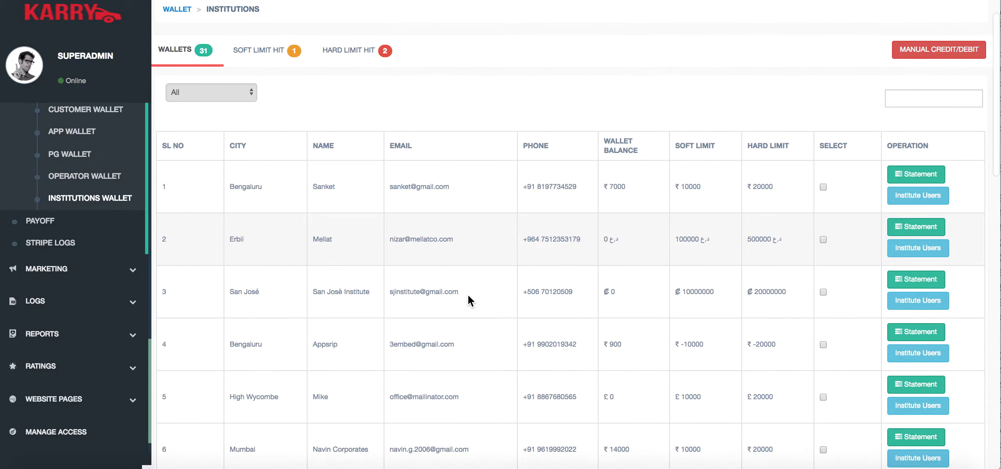
{"action": "left_click", "coordinate": [926, 199]}
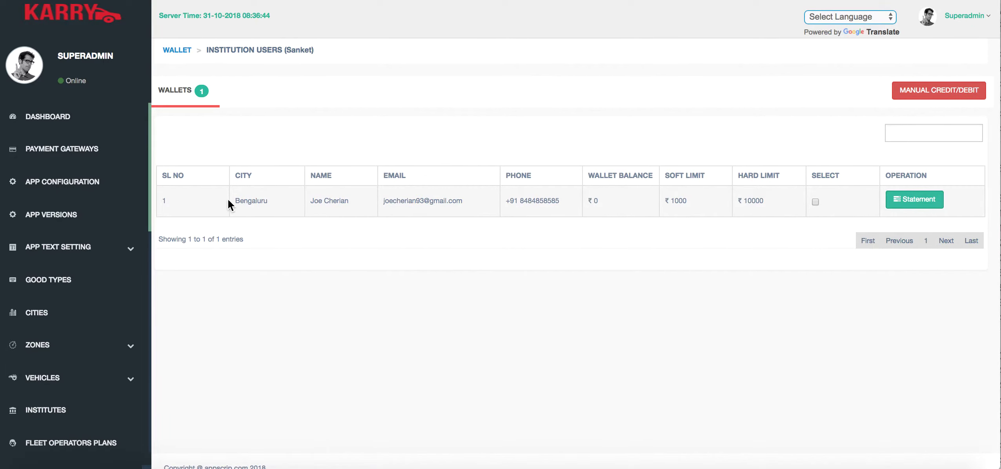
{"action": "left_click_drag", "start_coordinate": [228, 200], "coordinate": [568, 204]}
{"action": "left_click", "coordinate": [704, 215]}
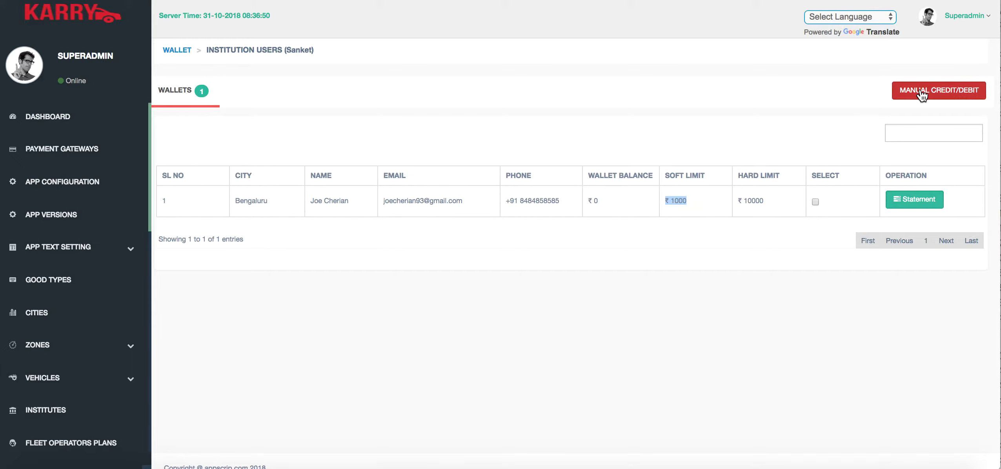
Select the institute user and trigger a MANUAL CREDIT of 800 with comment 800.
{"action": "left_click", "coordinate": [816, 201]}
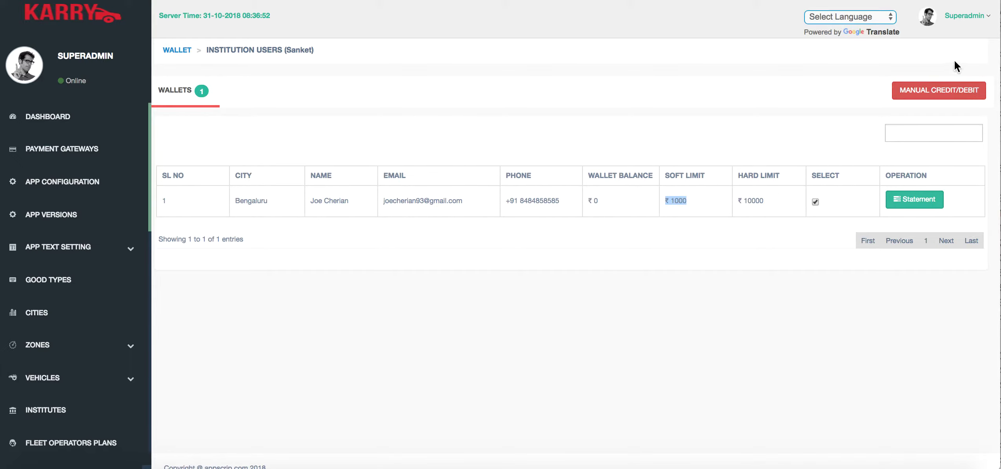
{"action": "left_click", "coordinate": [939, 91]}
{"action": "left_click", "coordinate": [494, 69]}
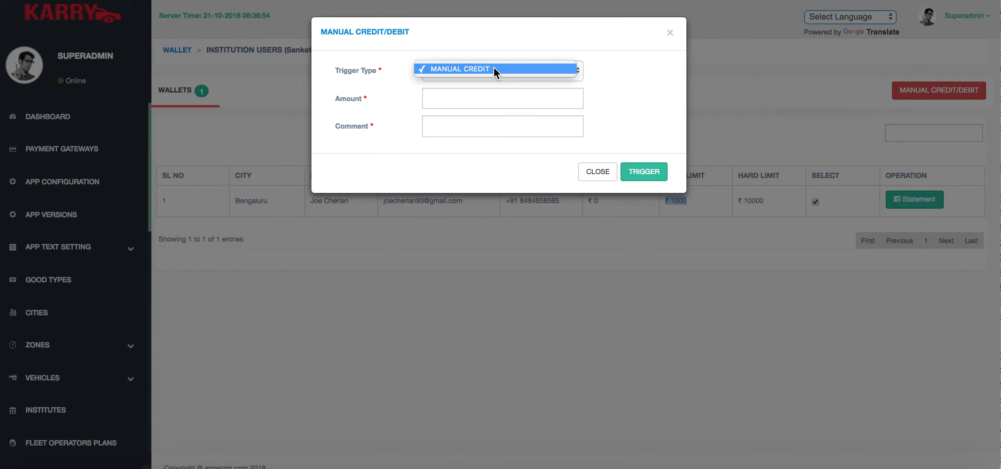
{"action": "left_click", "coordinate": [490, 63]}
{"action": "left_click", "coordinate": [498, 96]}
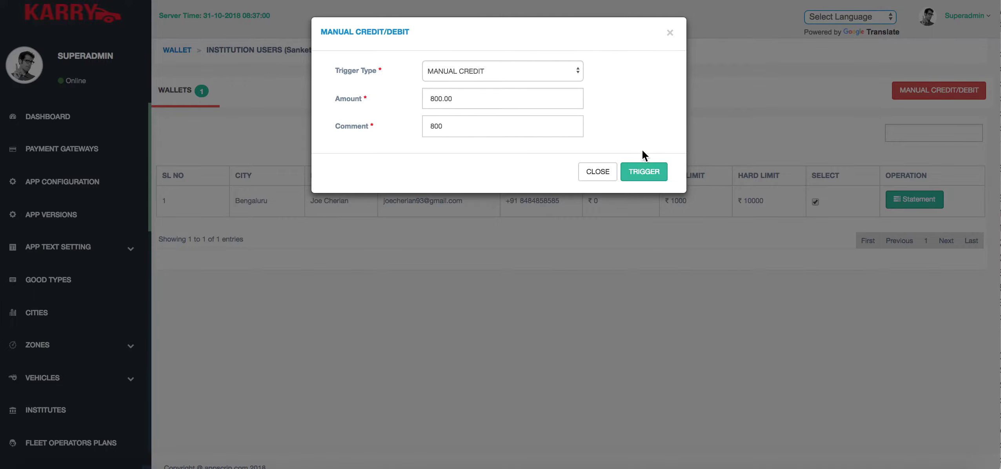
{"action": "left_click", "coordinate": [643, 172]}
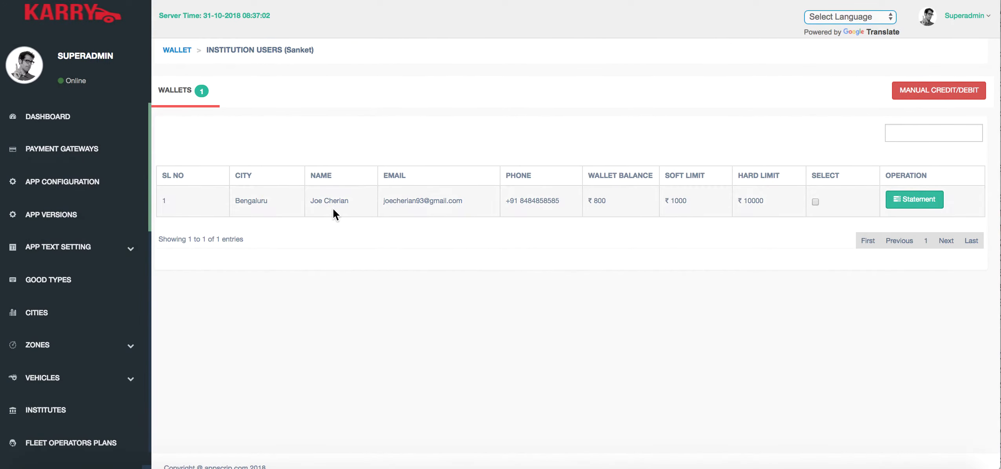
Check the user's email and the new ₹ 800 wallet balance.
{"action": "left_click_drag", "start_coordinate": [390, 195], "coordinate": [454, 202]}
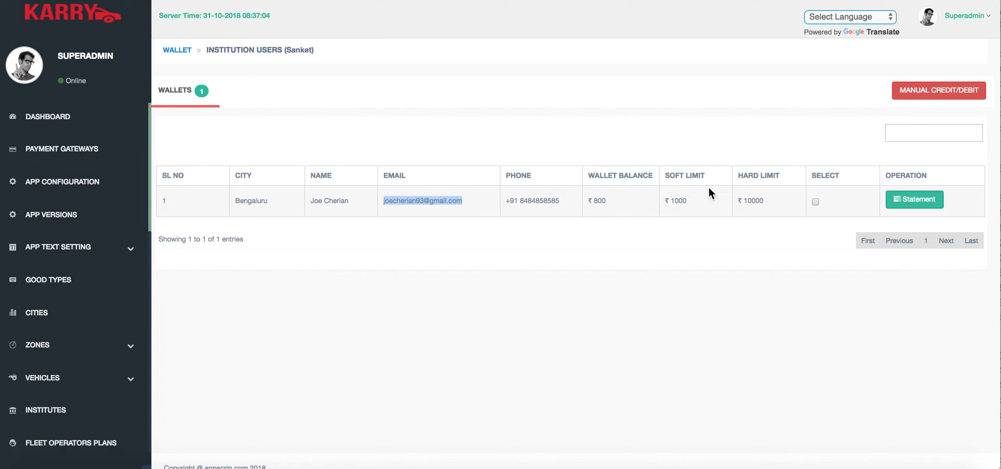
{"action": "left_click", "coordinate": [612, 200]}
{"action": "left_click_drag", "start_coordinate": [611, 199], "coordinate": [547, 200]}
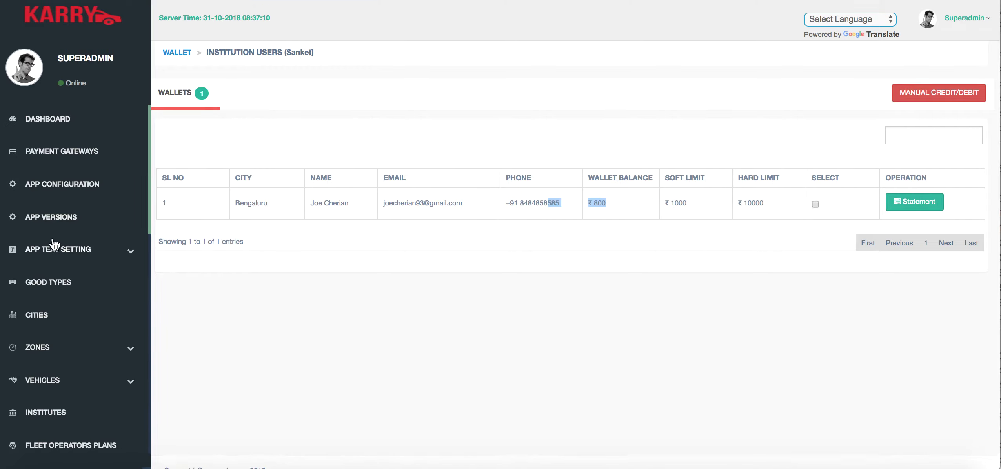
{"action": "scroll", "coordinate": [54, 244], "scroll_direction": "down", "scroll_amount": 8}
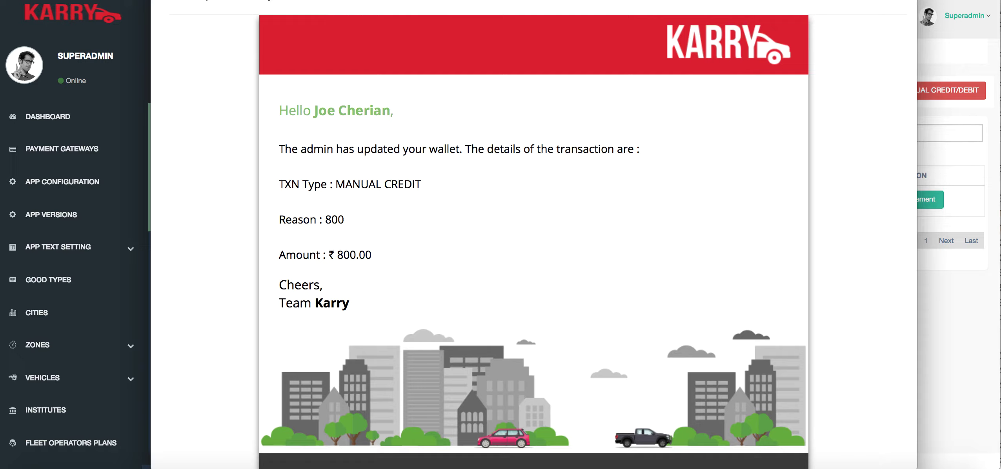
Scroll through the wallet-update email and highlight the ₹800.00 MANUAL CREDIT amount.
{"action": "left_click_drag", "start_coordinate": [451, 24], "coordinate": [453, 0]}
{"action": "left_click_drag", "start_coordinate": [276, 151], "coordinate": [454, 141]}
{"action": "left_click", "coordinate": [463, 140]}
{"action": "scroll", "coordinate": [309, 197], "scroll_direction": "down", "scroll_amount": 3}
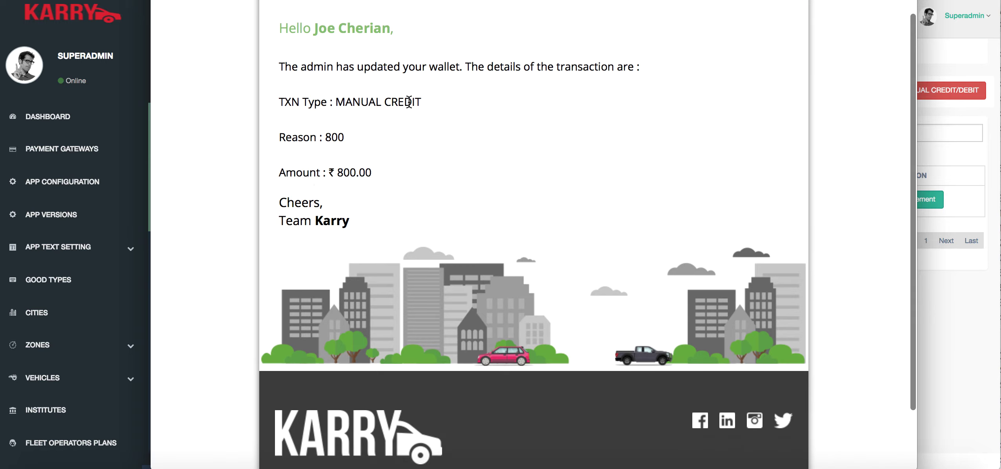
{"action": "left_click_drag", "start_coordinate": [335, 172], "coordinate": [394, 173]}
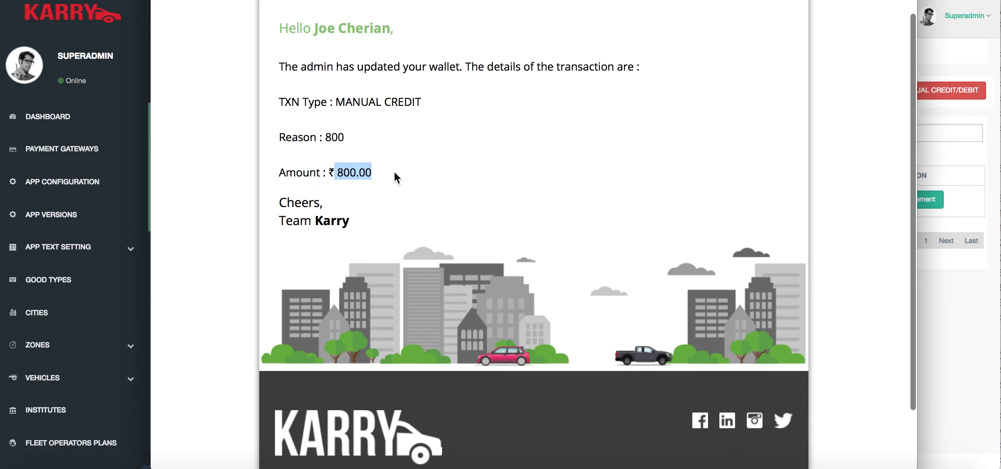